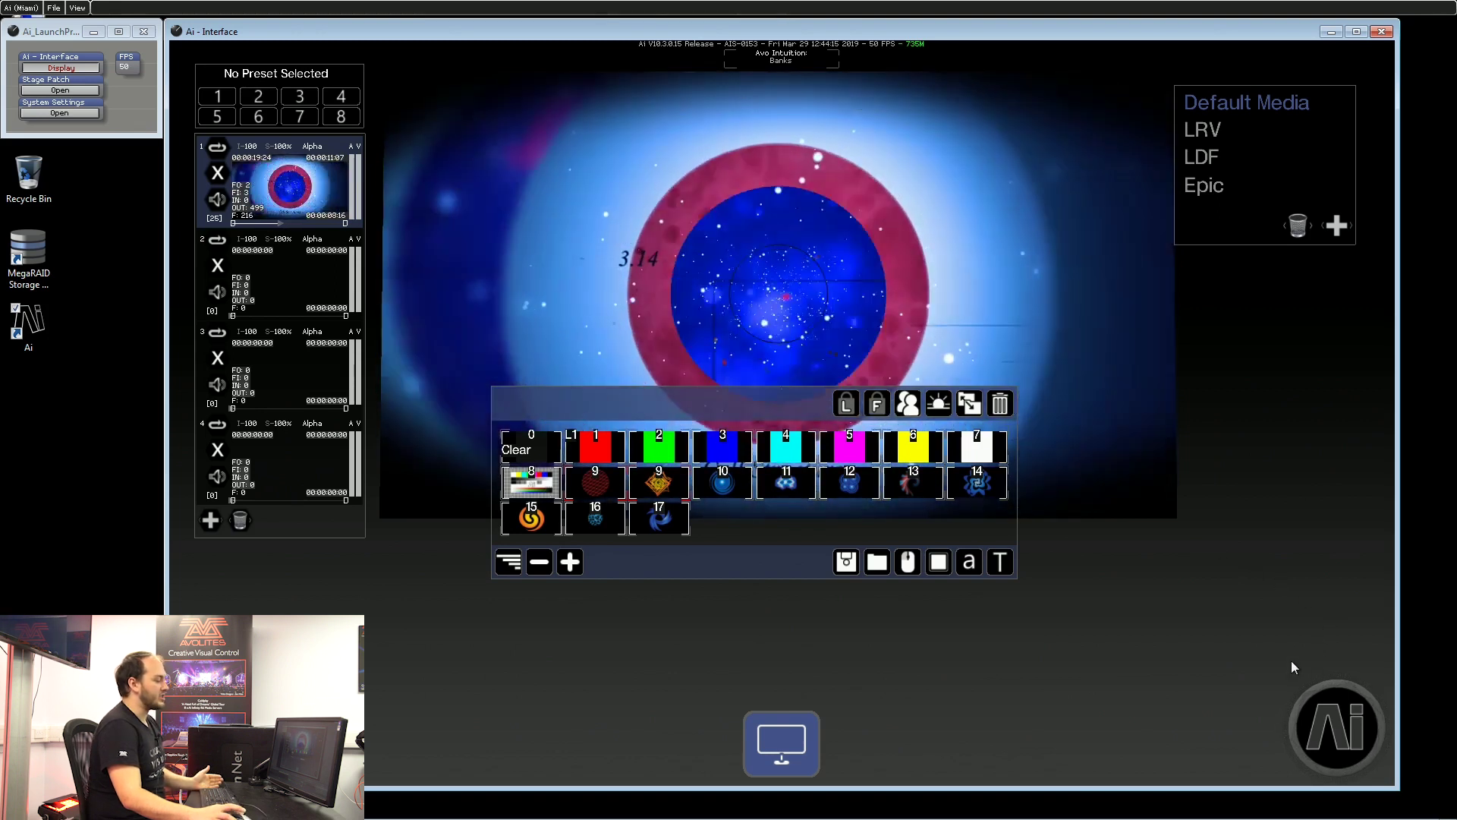
Step: Open Save As from Ai's radial File menu to reach the Save Project As dialog
click(1320, 713)
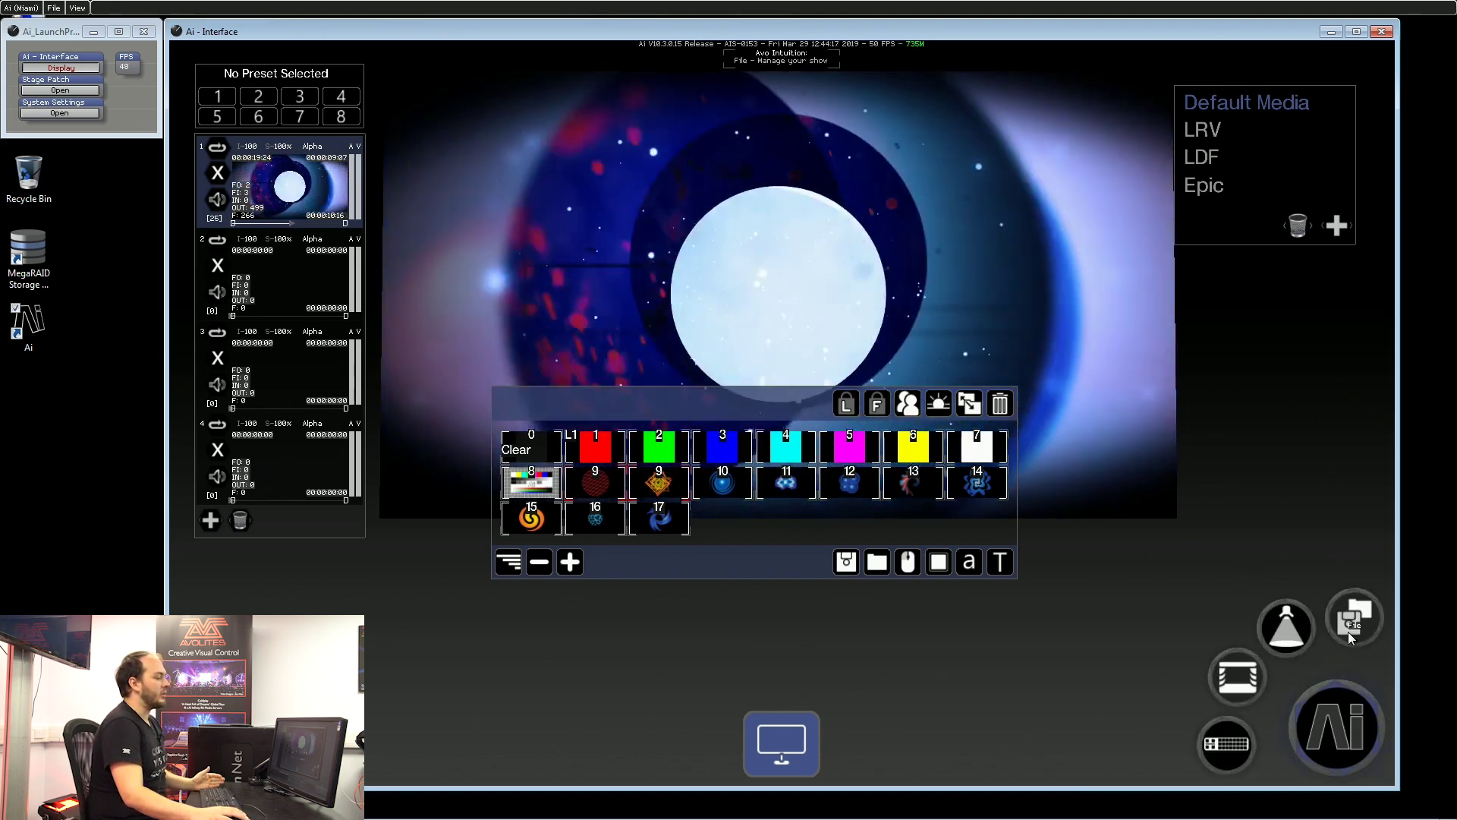
click(1352, 619)
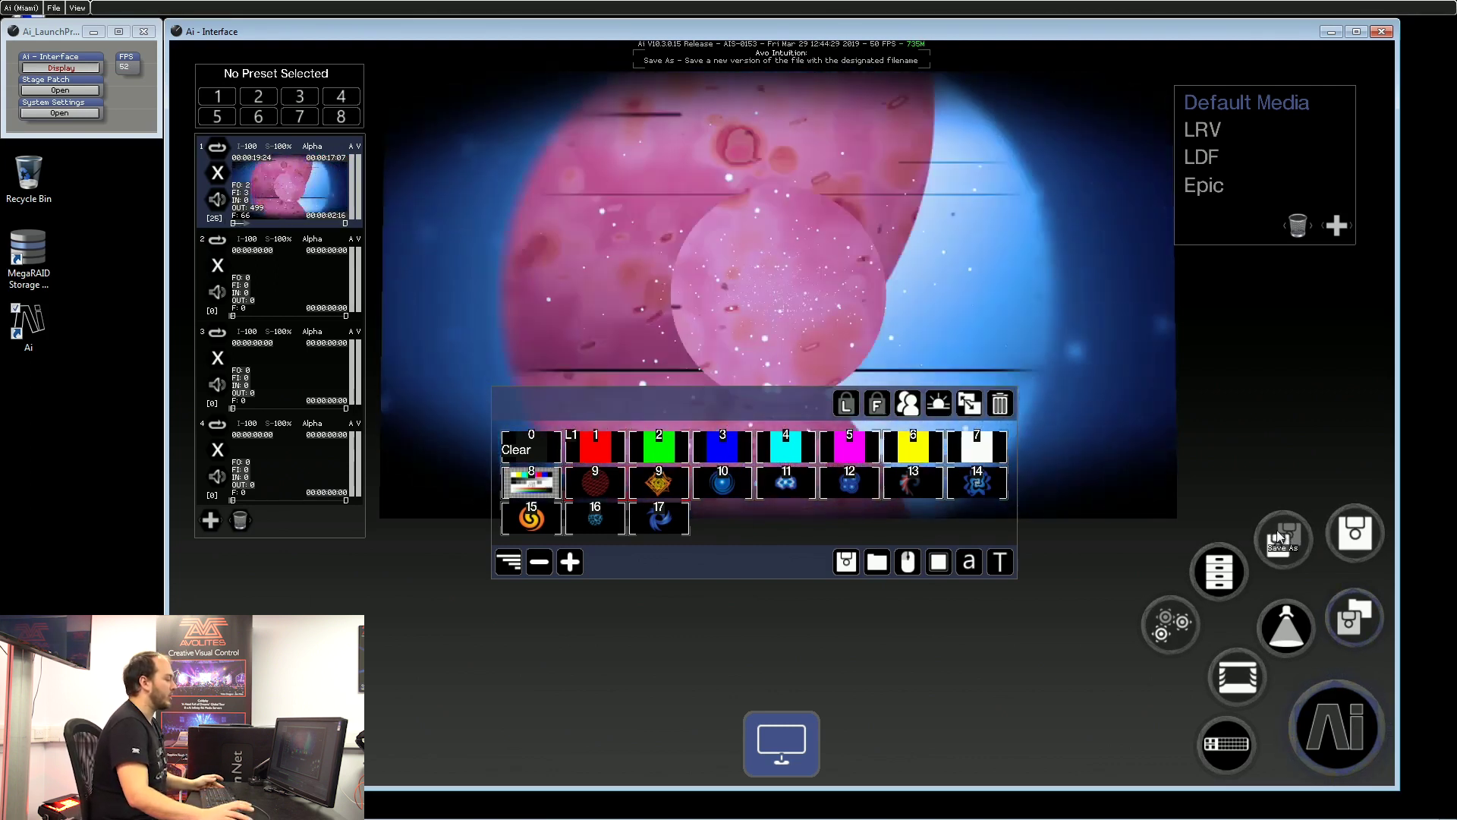
click(1337, 722)
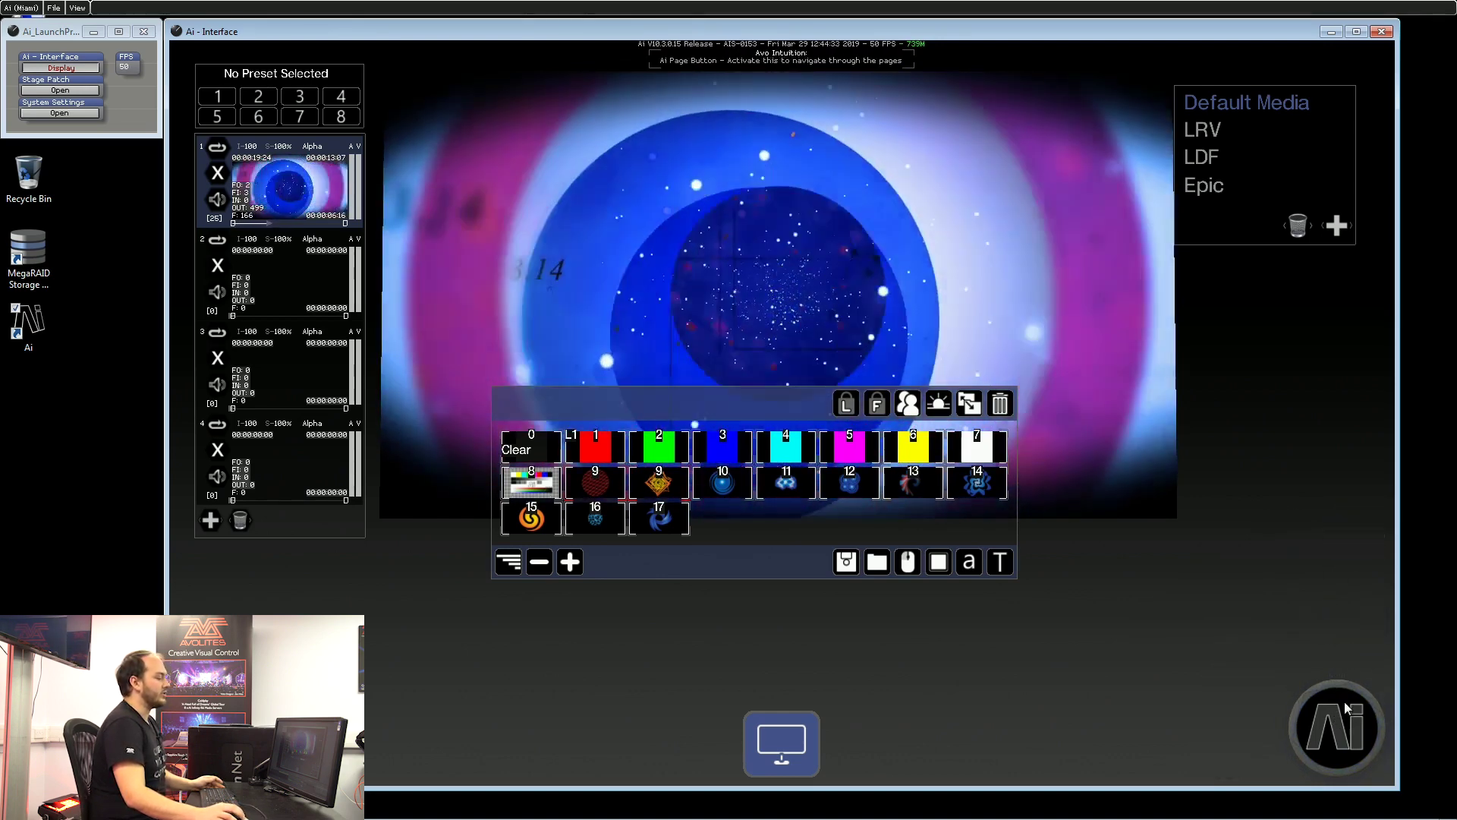
click(1337, 721)
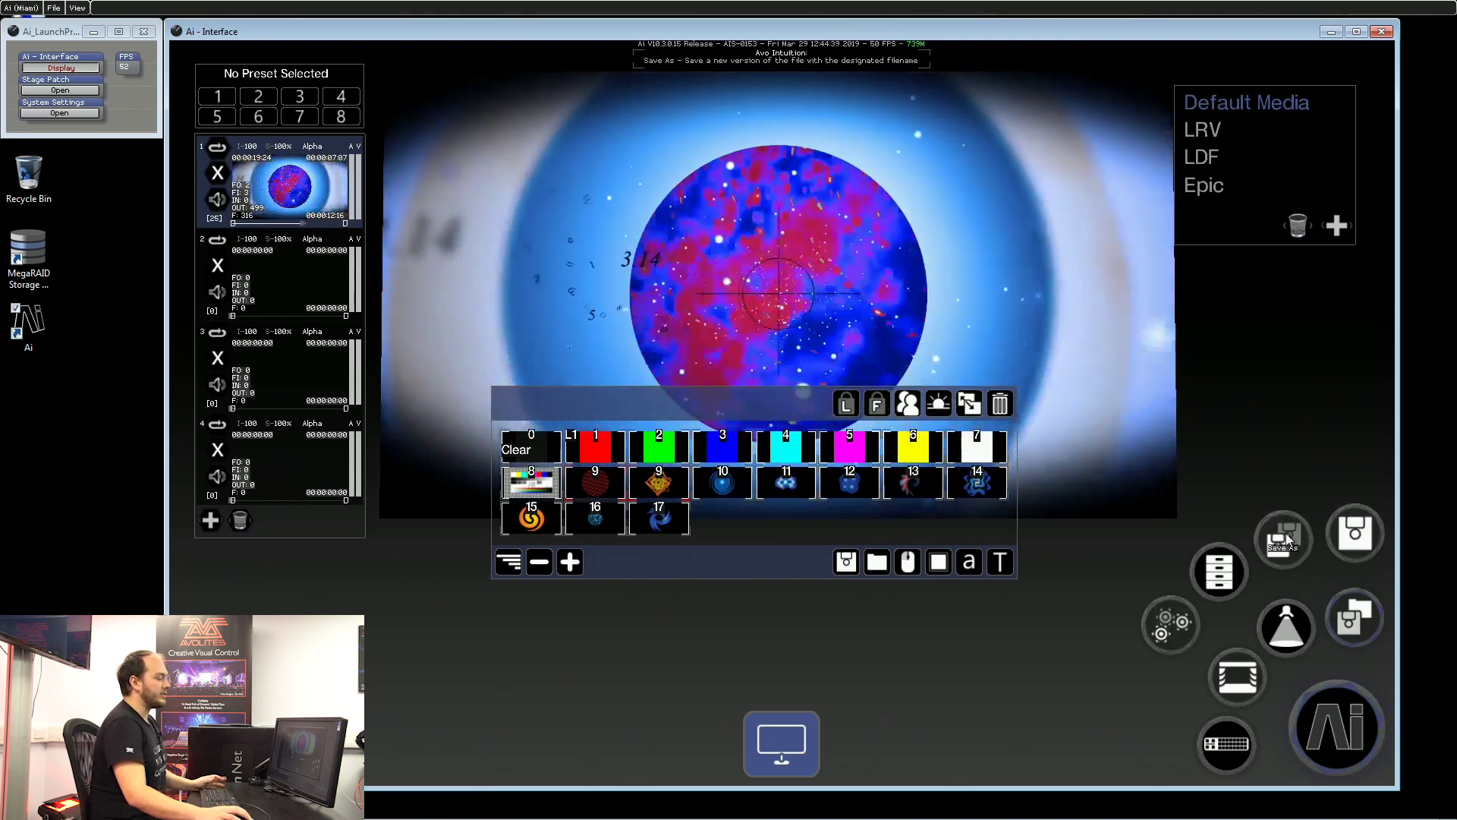
click(1286, 534)
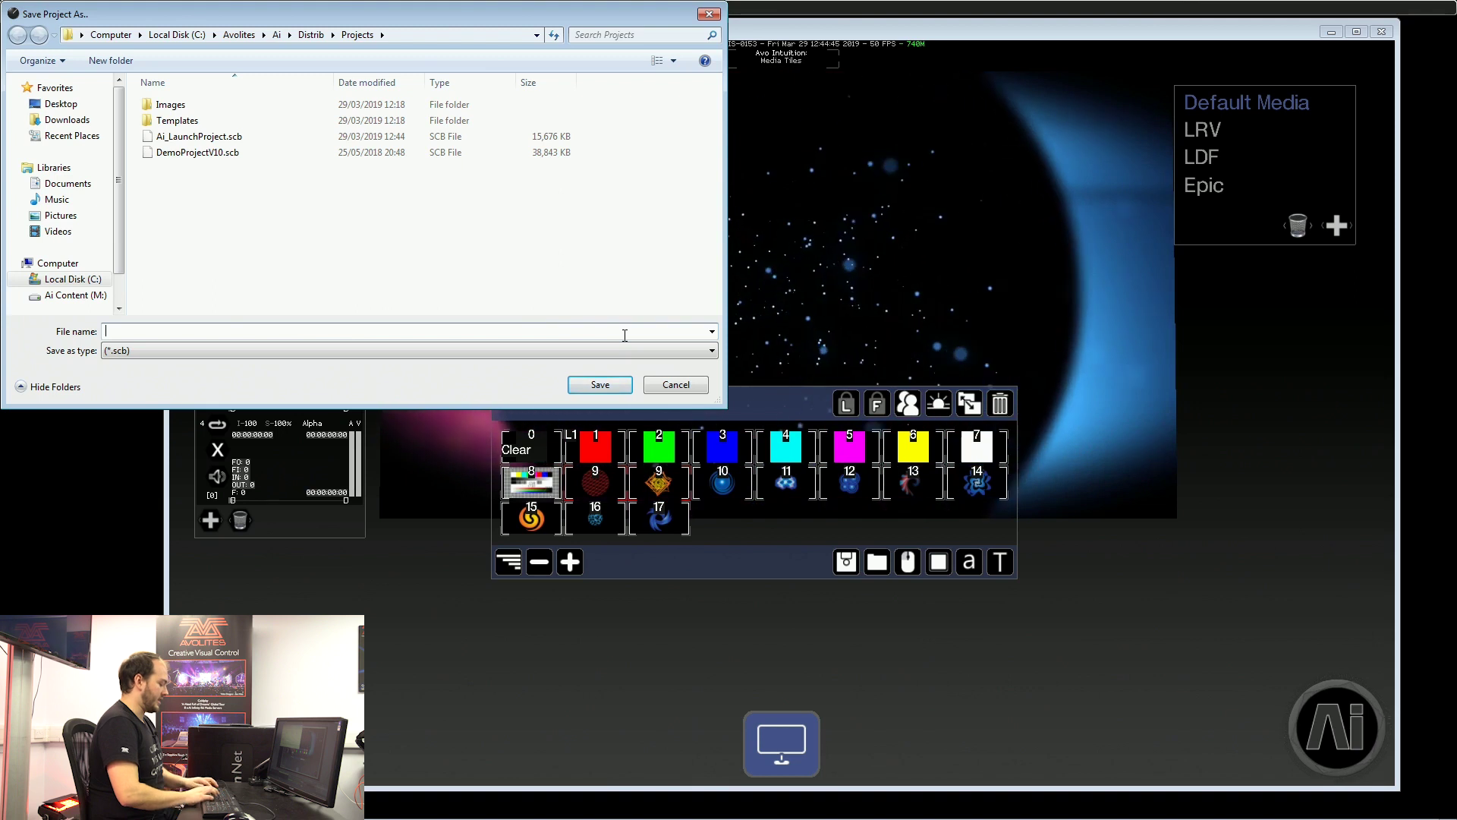
Step: Save the project as 'Demo v1.1', then re-save it as 'Demo v1.2' by changing the version digit
text(Demo v1.1)
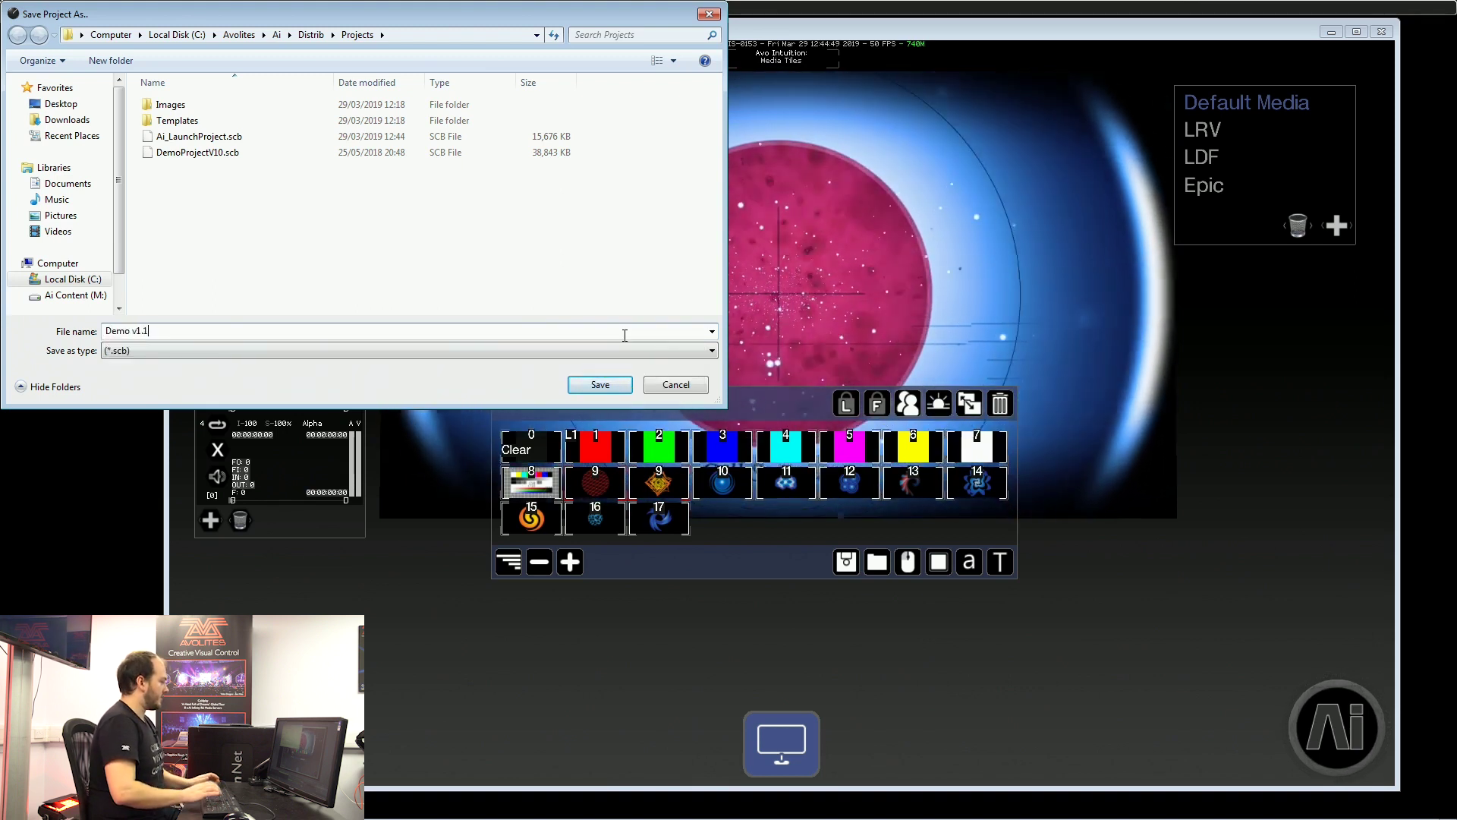
key(Return)
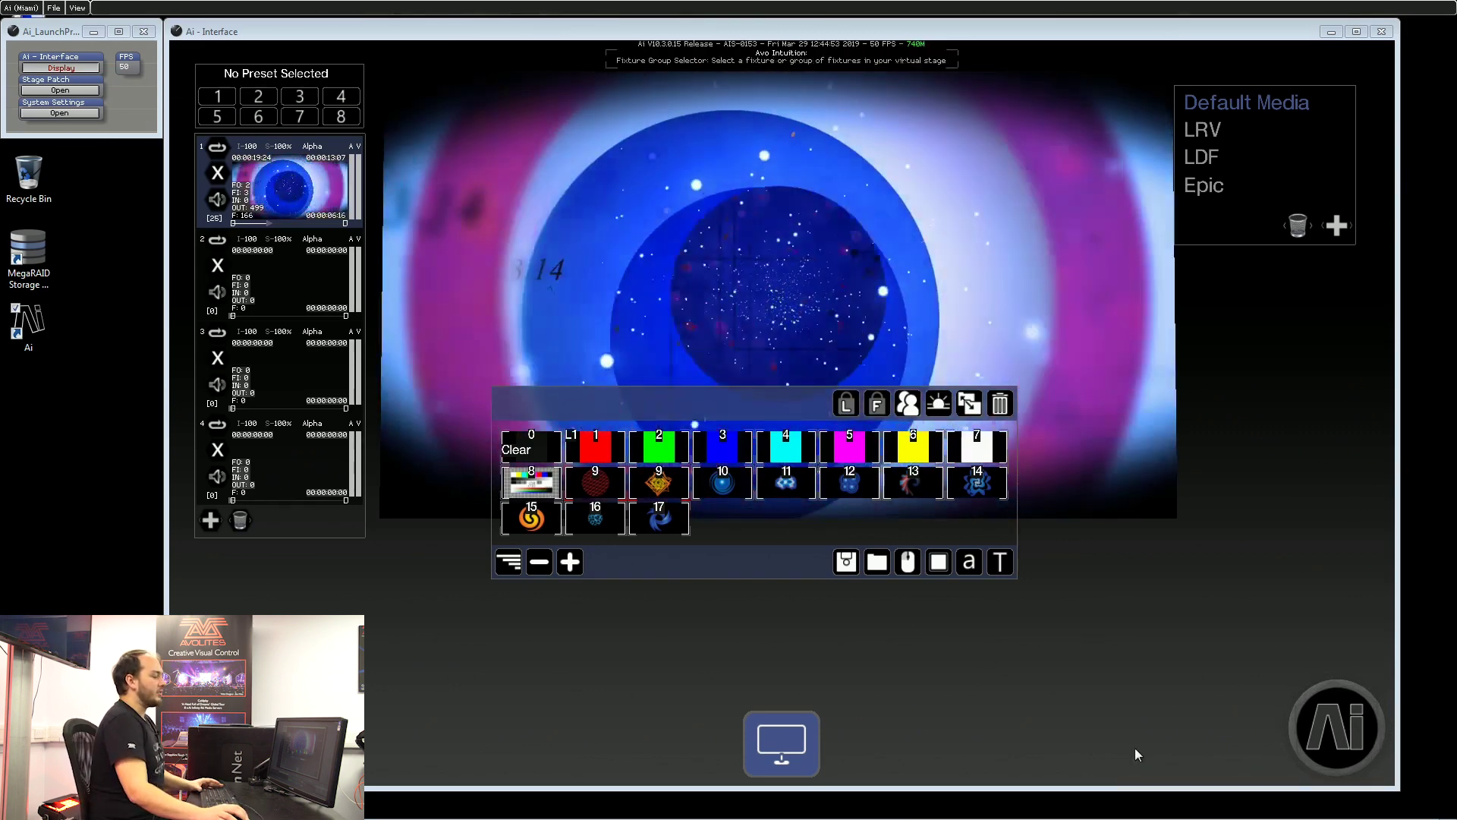
mouse_move(1301, 735)
click(1340, 603)
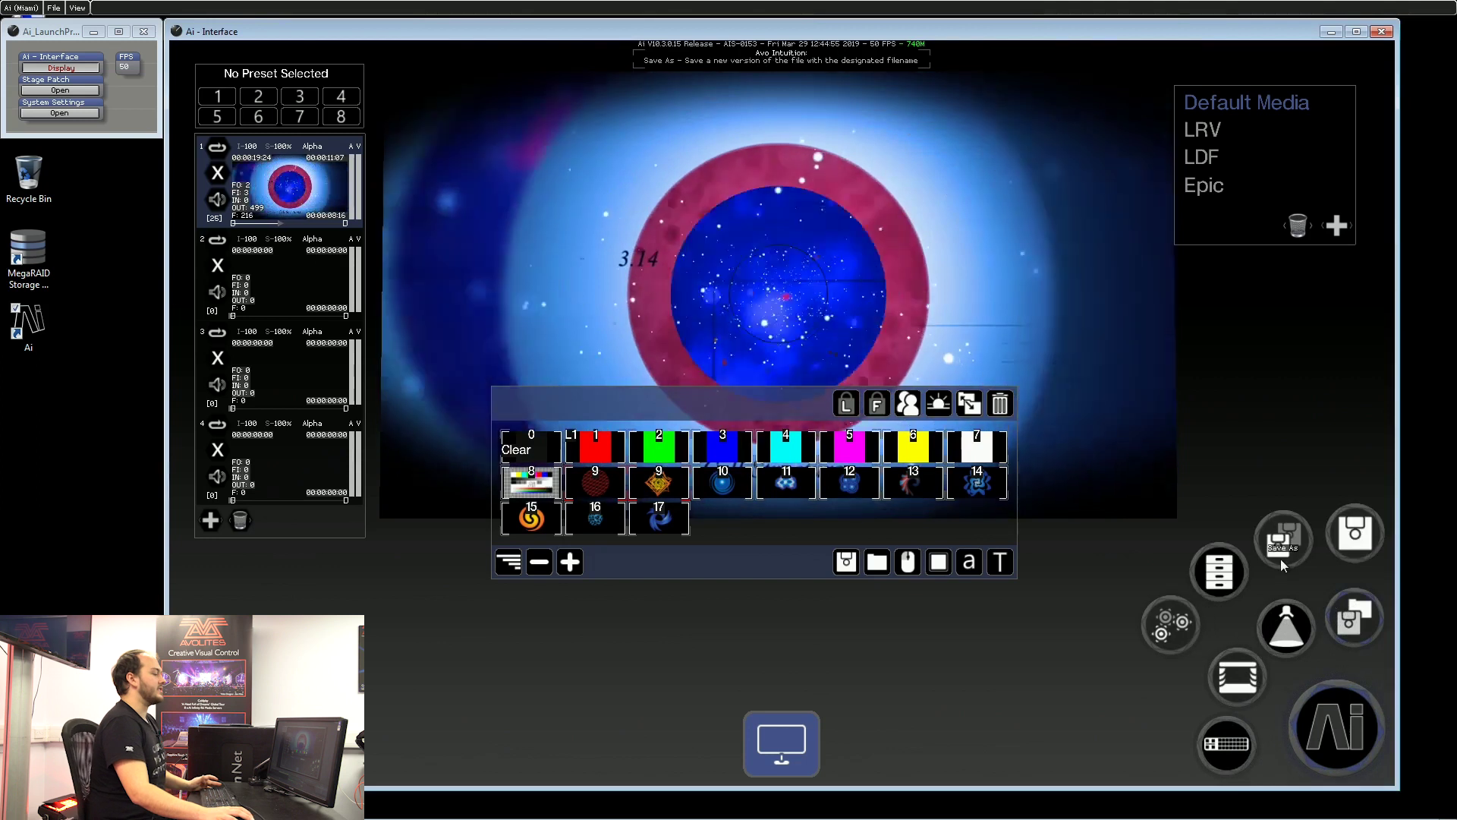
click(1281, 558)
click(260, 152)
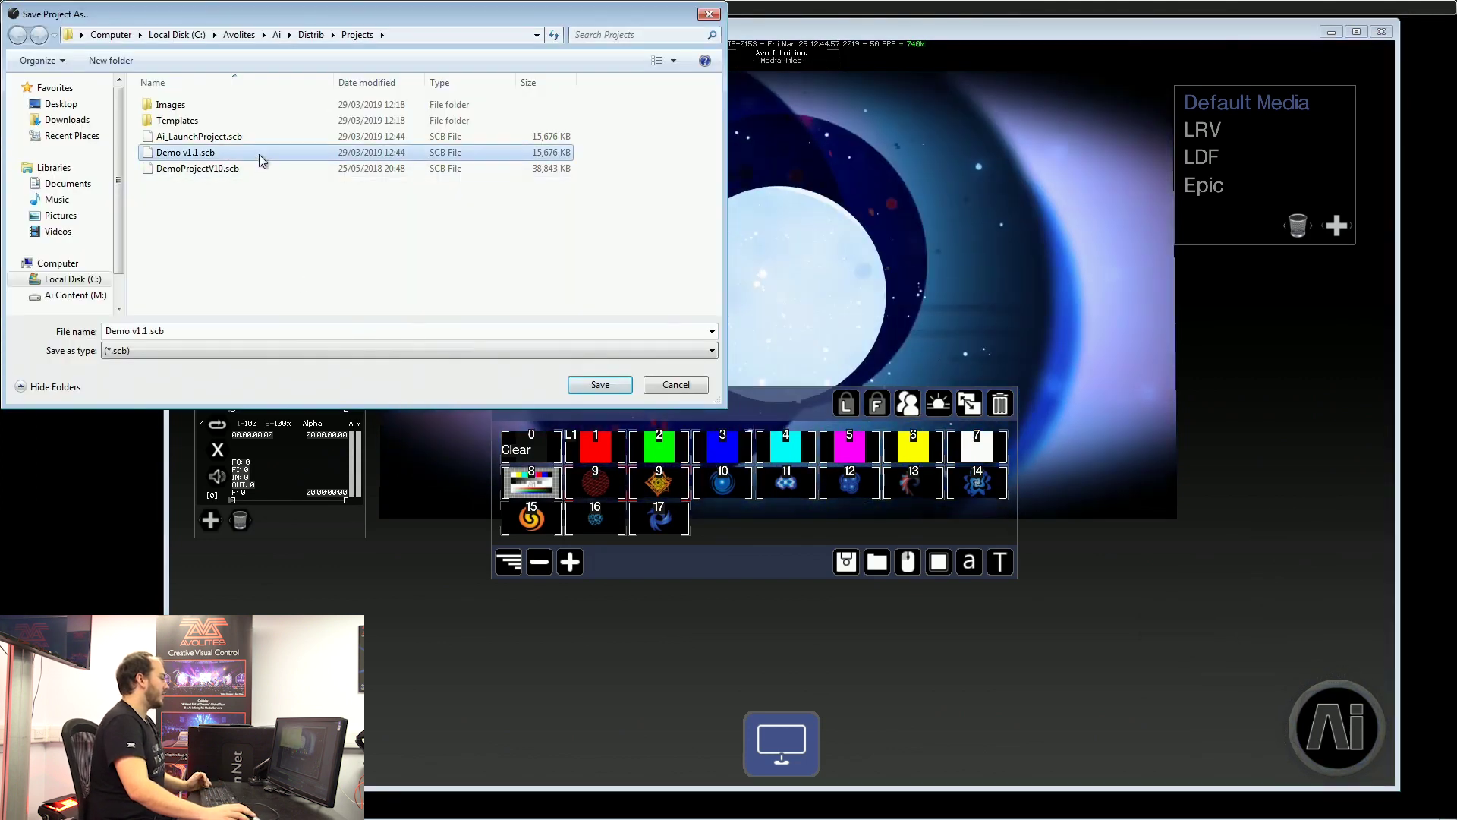
double_click(147, 330)
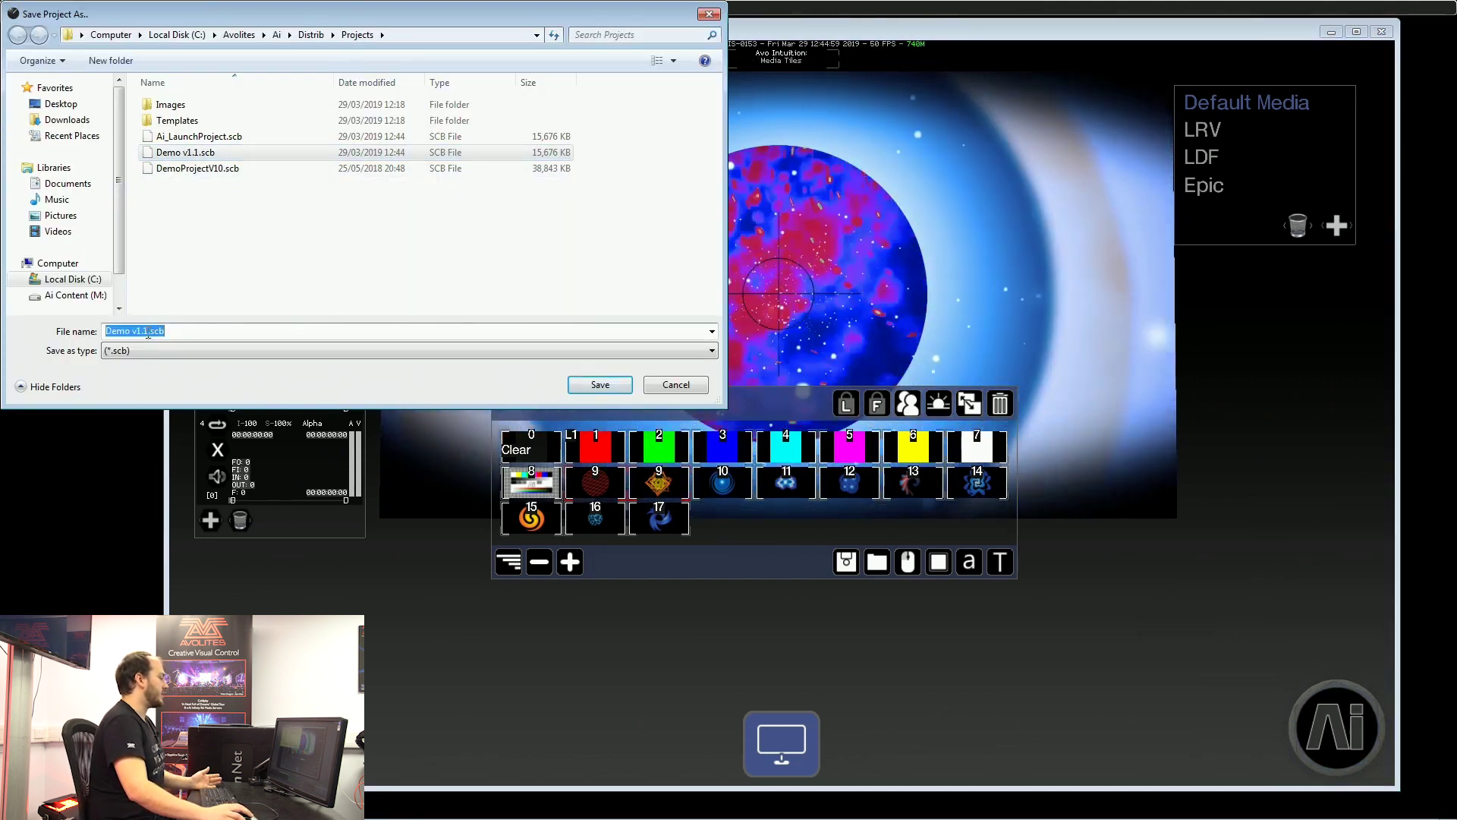
click(154, 334)
key(BackSpace)
text(2)
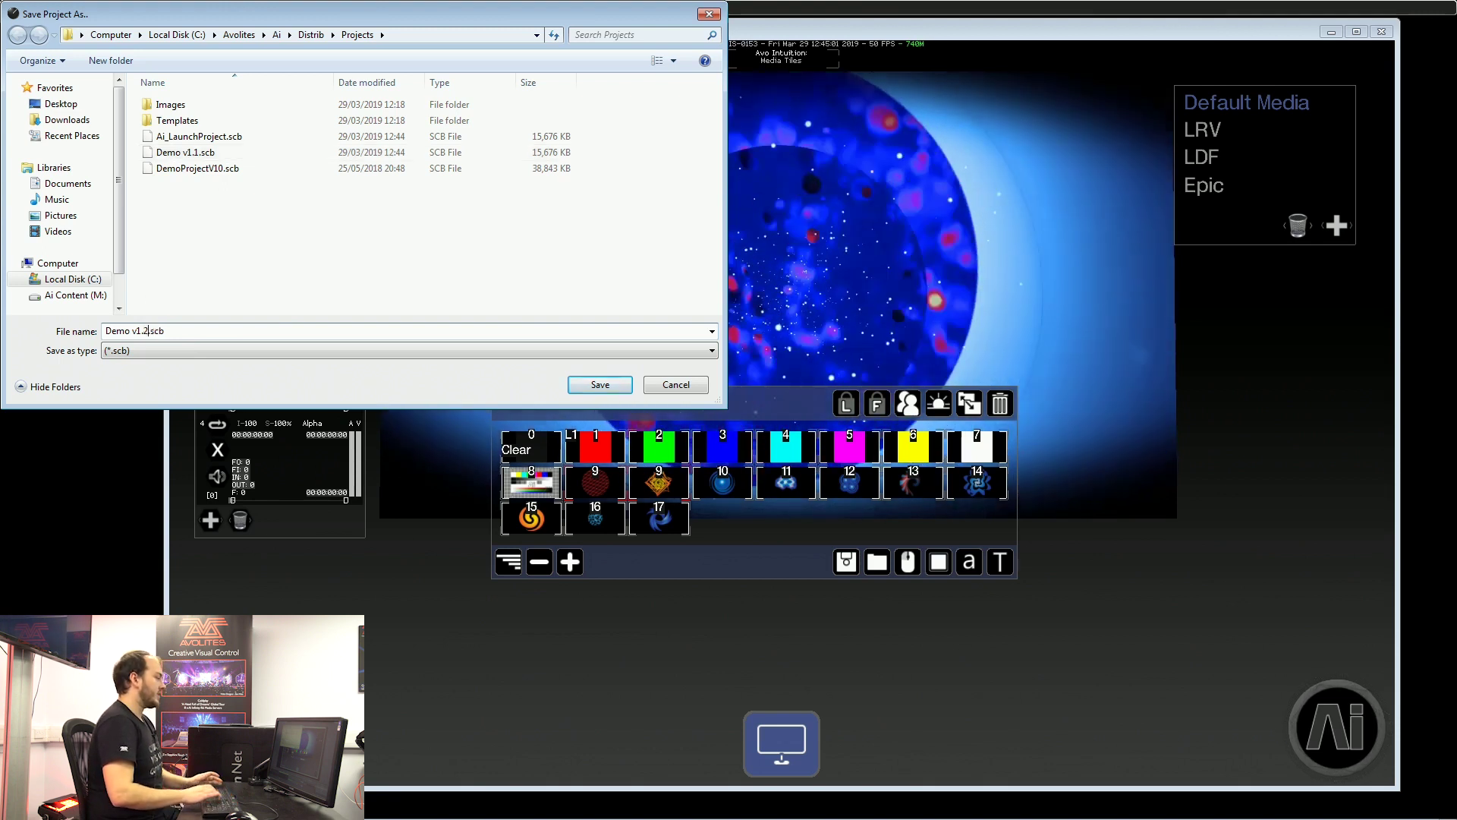
key(Return)
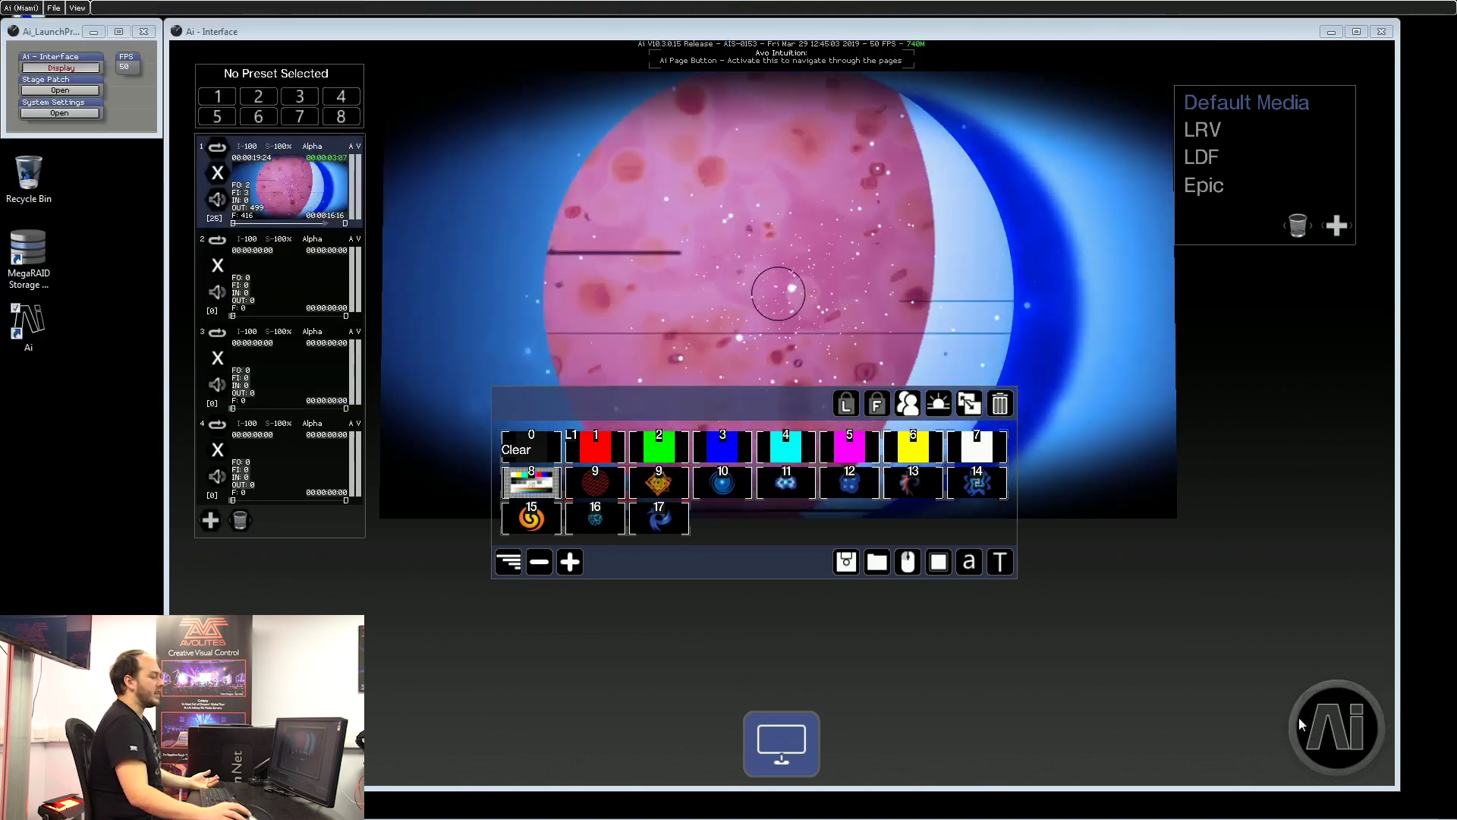
Step: Save the Demo v1.2 project through File > Save, then open Windows Explorer with Win+E
click(1307, 718)
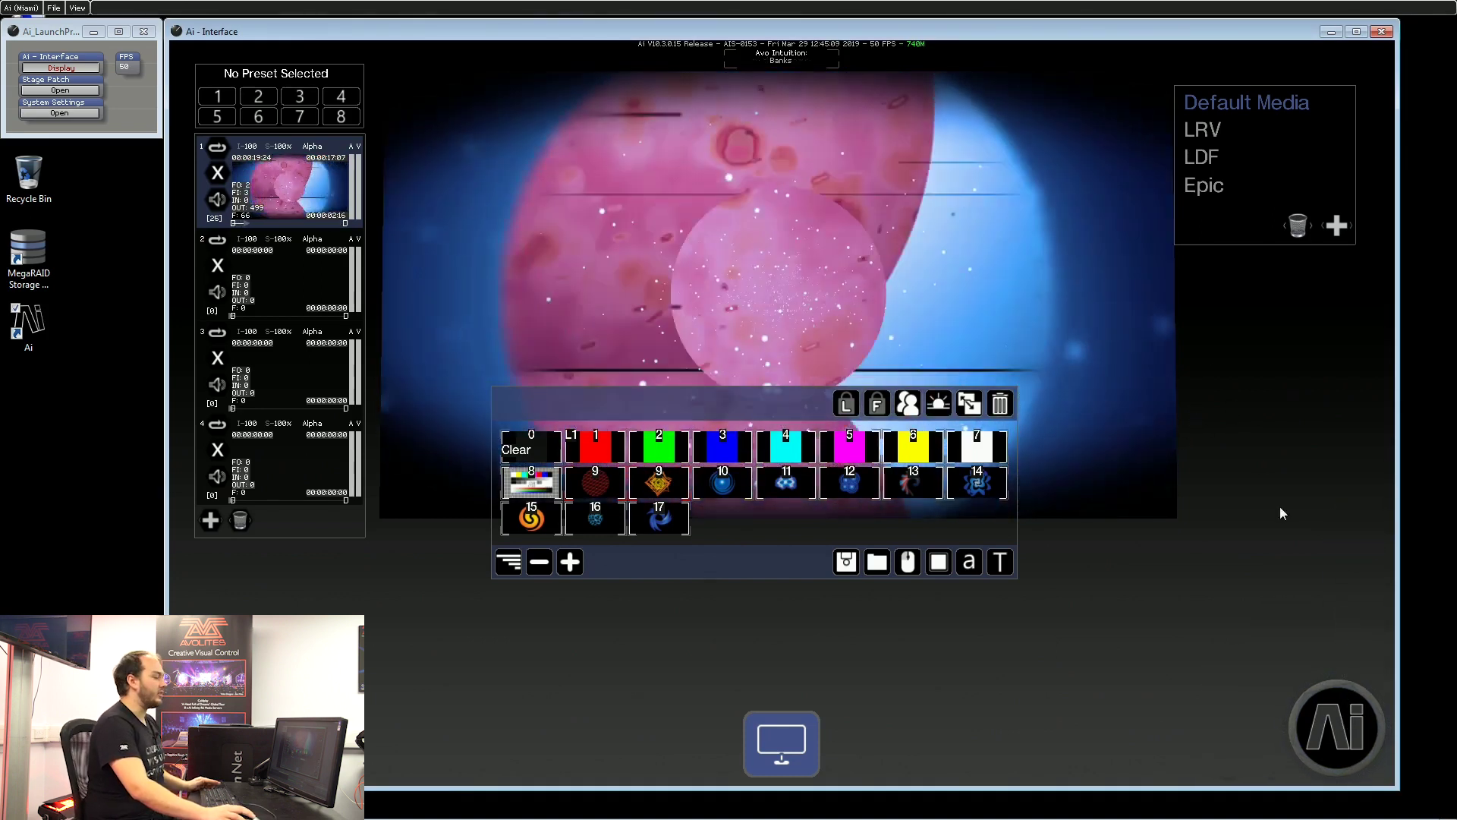
click(1326, 691)
click(1330, 632)
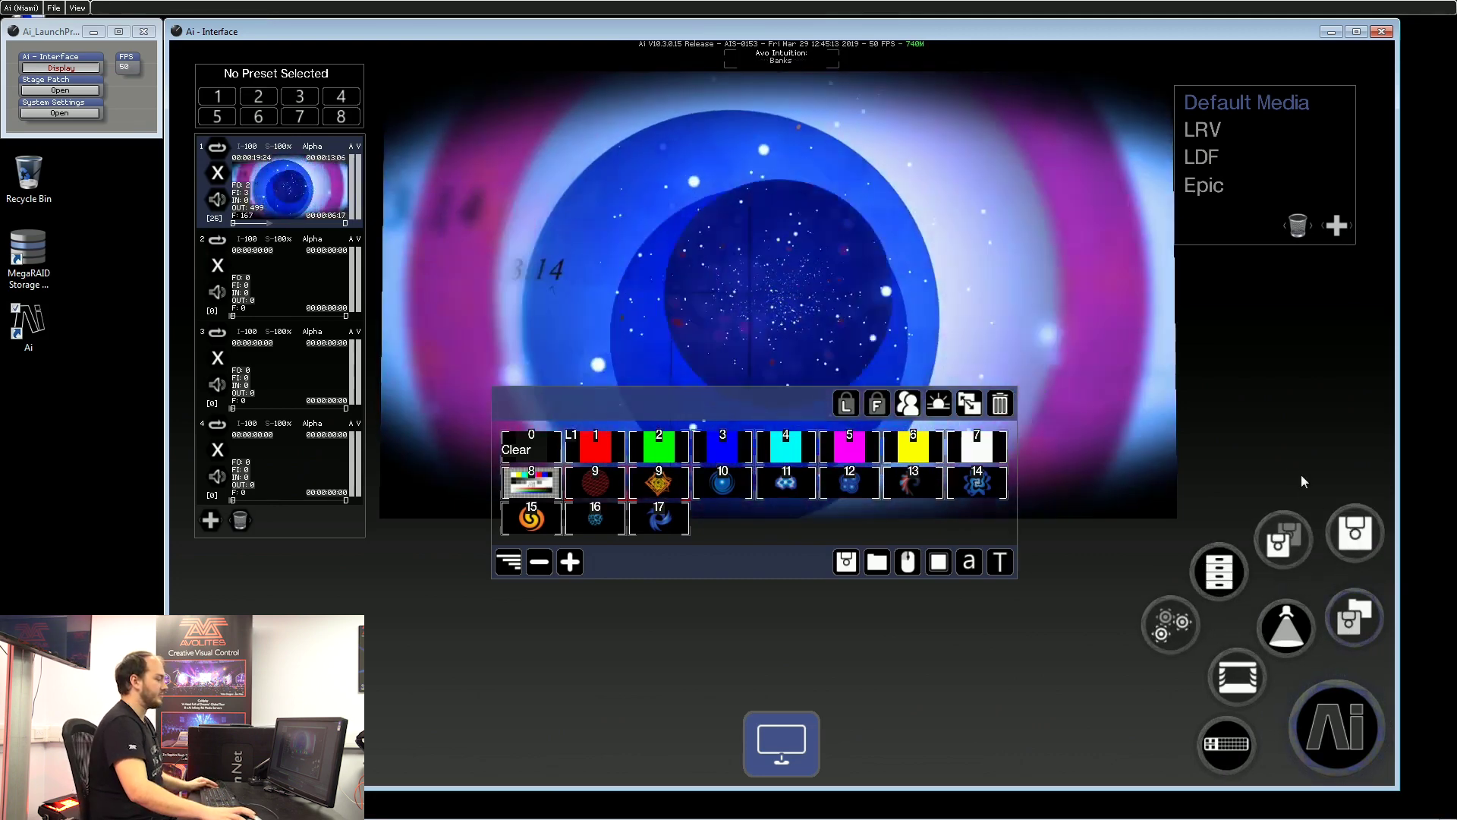
click(1287, 462)
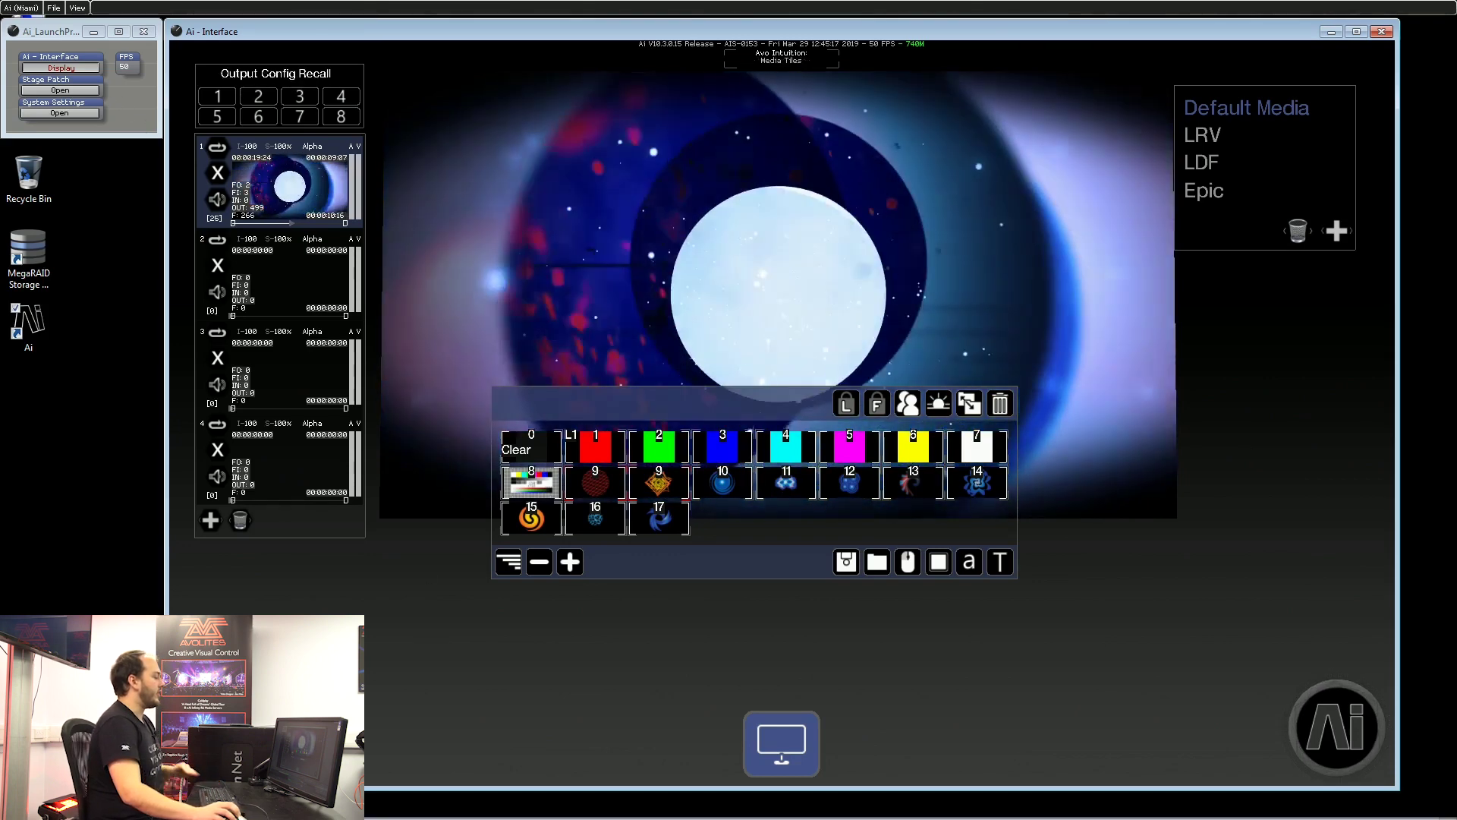
key(super+e)
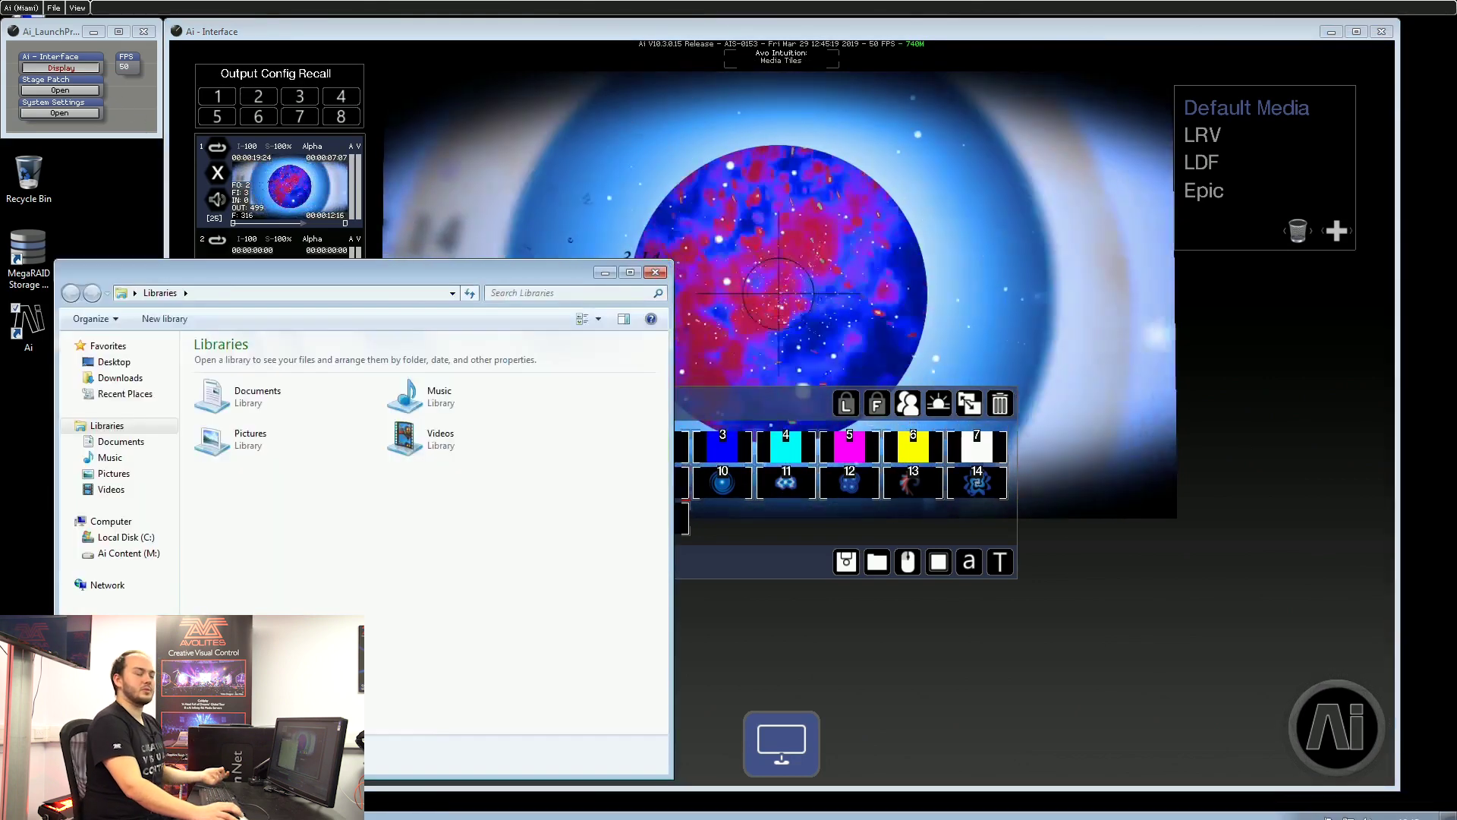
Step: Browse to C:\Avolites\Ai\Distrib\Projects and open the 'default' text file in Notepad
click(149, 541)
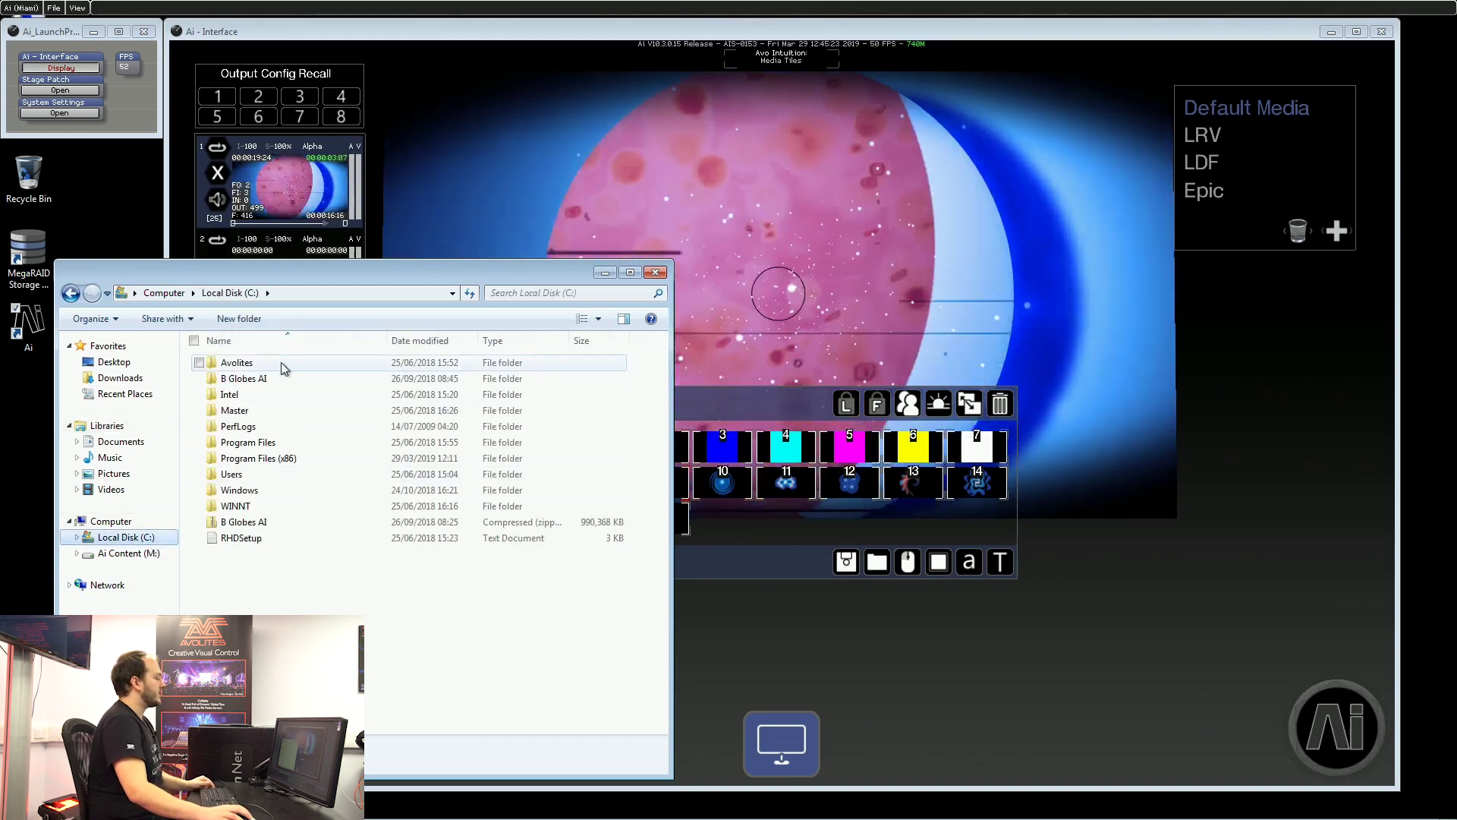
double_click(283, 363)
double_click(278, 363)
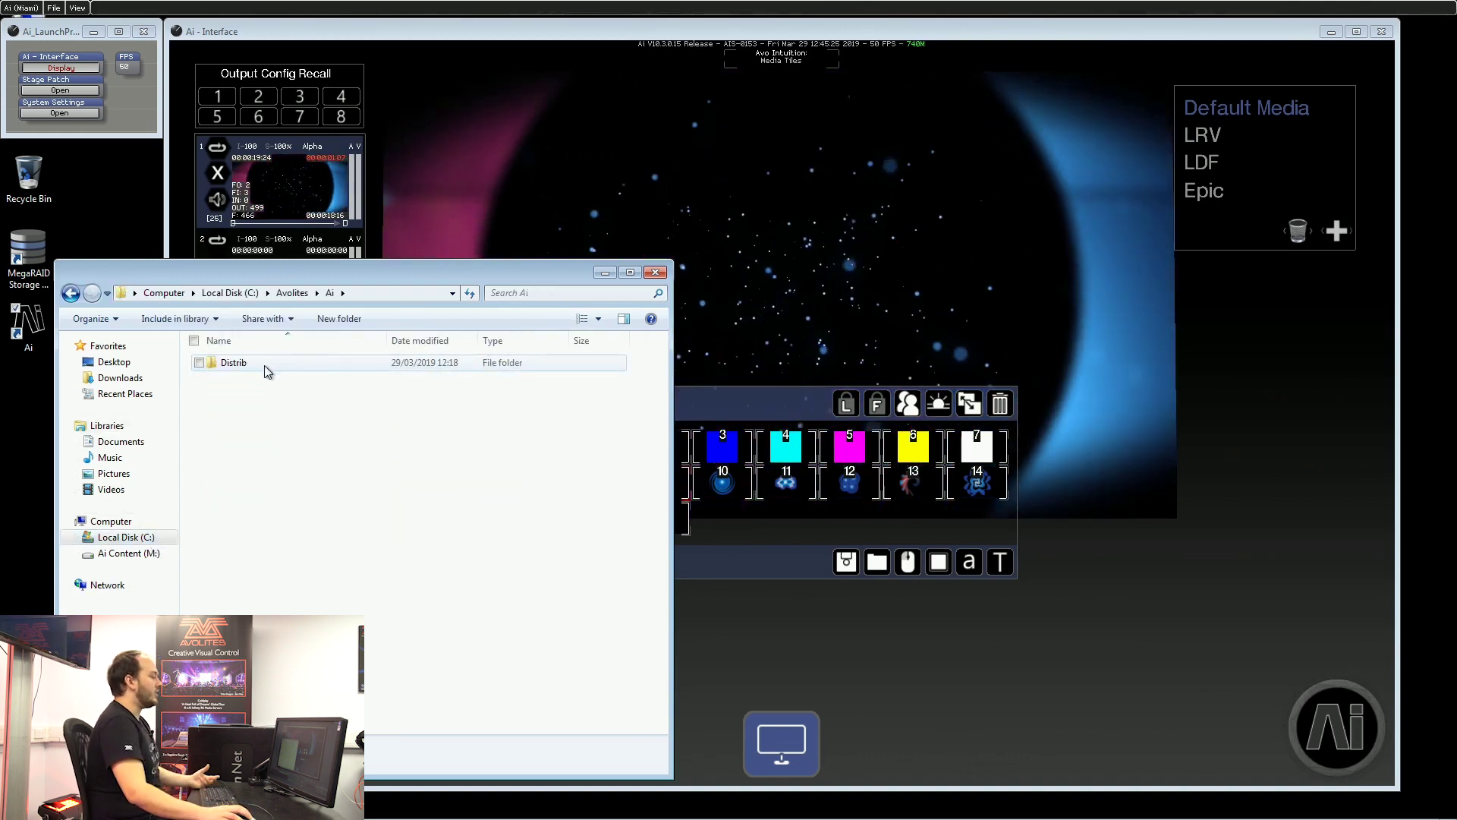
double_click(264, 366)
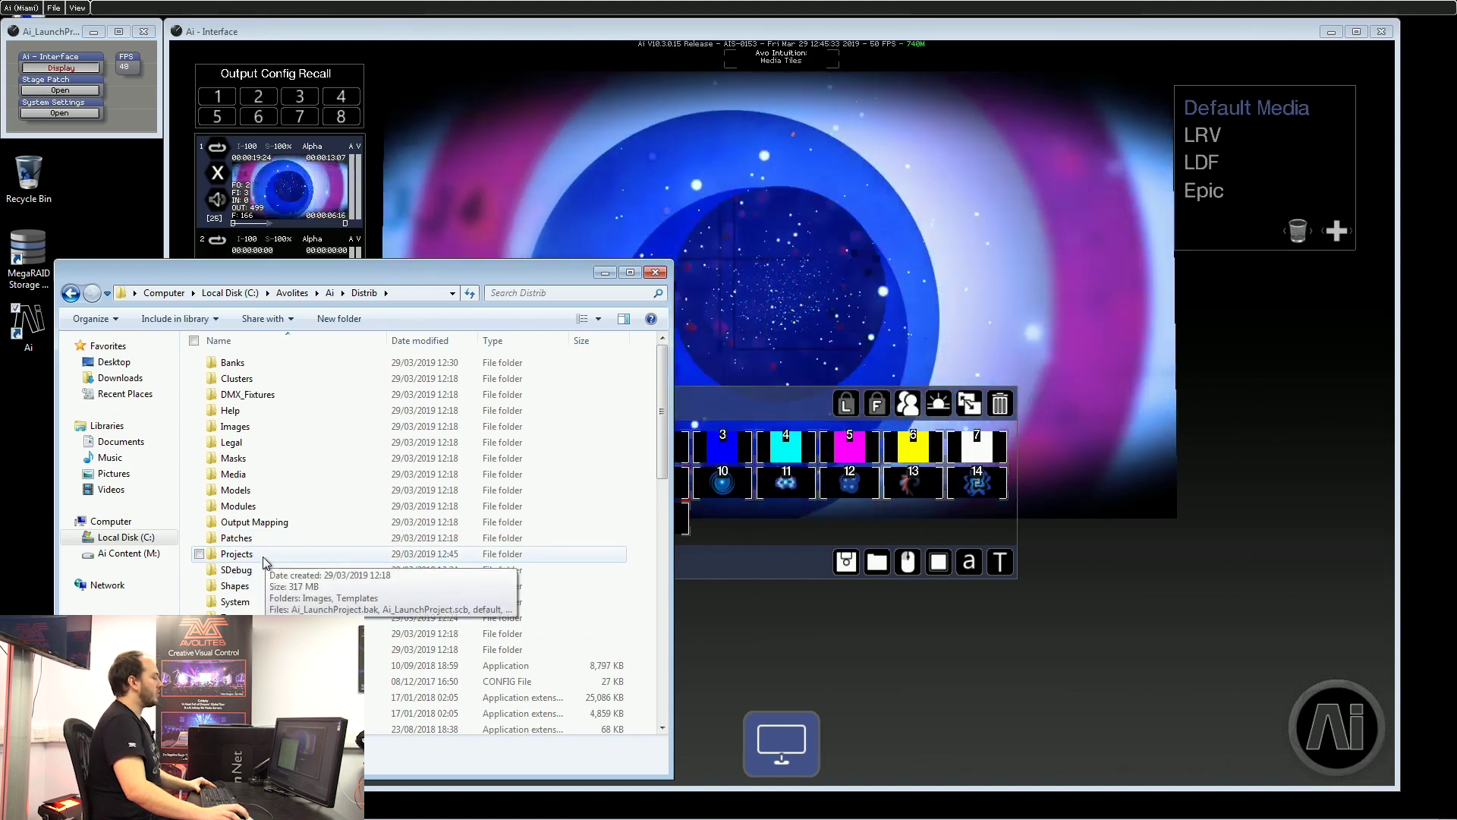
double_click(263, 557)
click(121, 293)
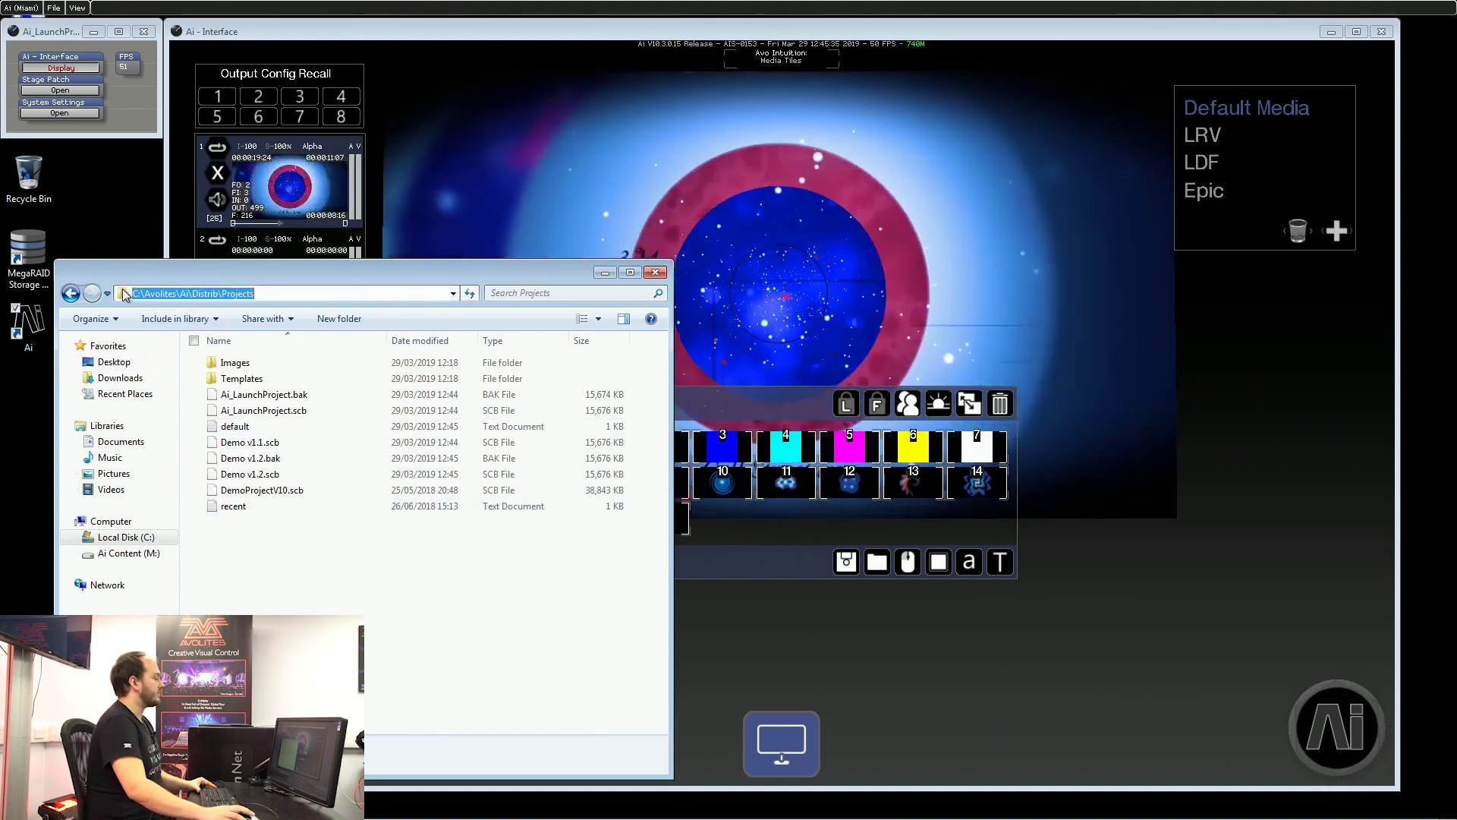
double_click(243, 426)
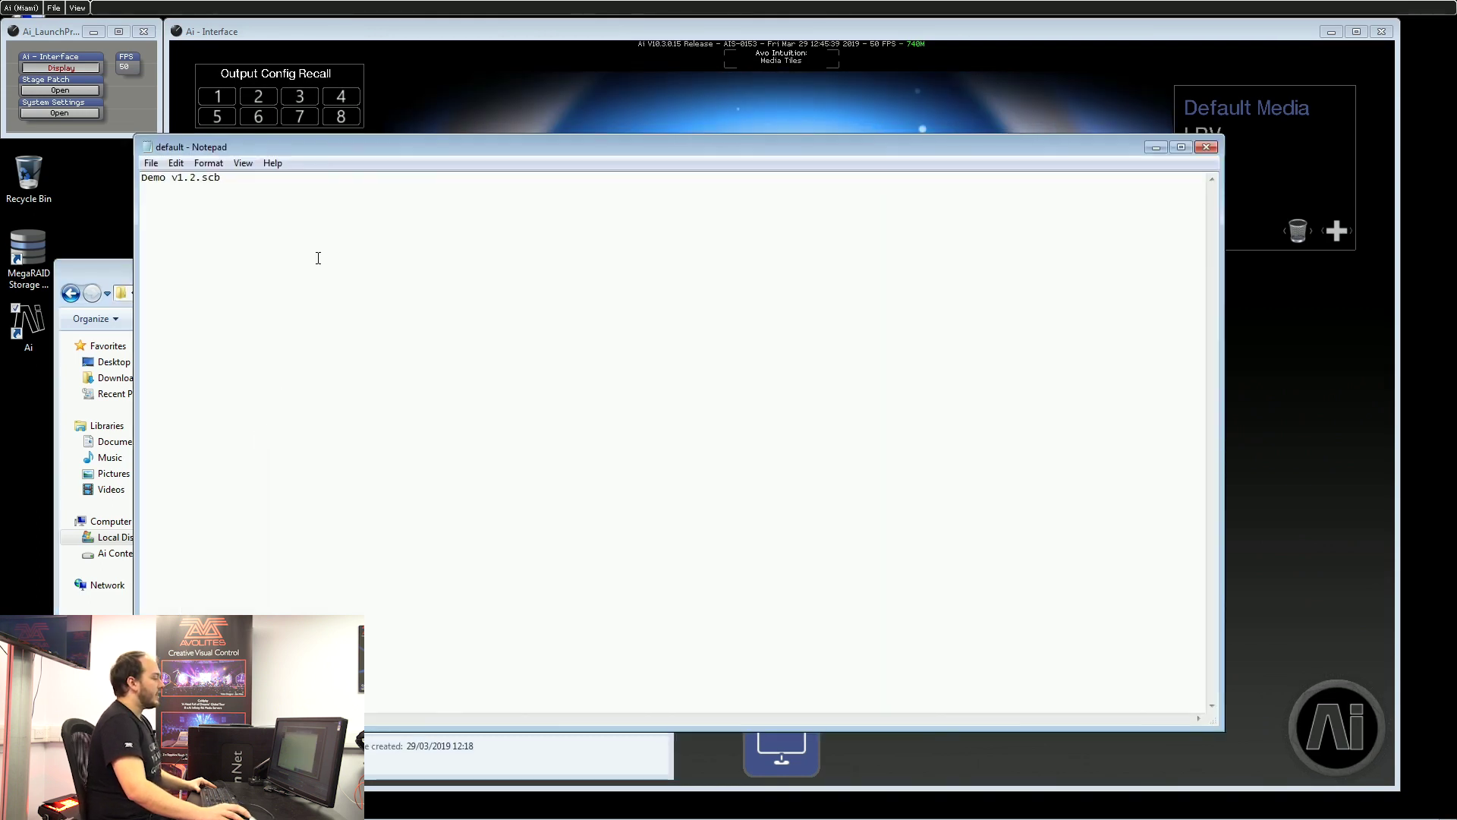
Step: Save the emptied 'default' file in Notepad, close Notepad, and exit Ai
click(354, 211)
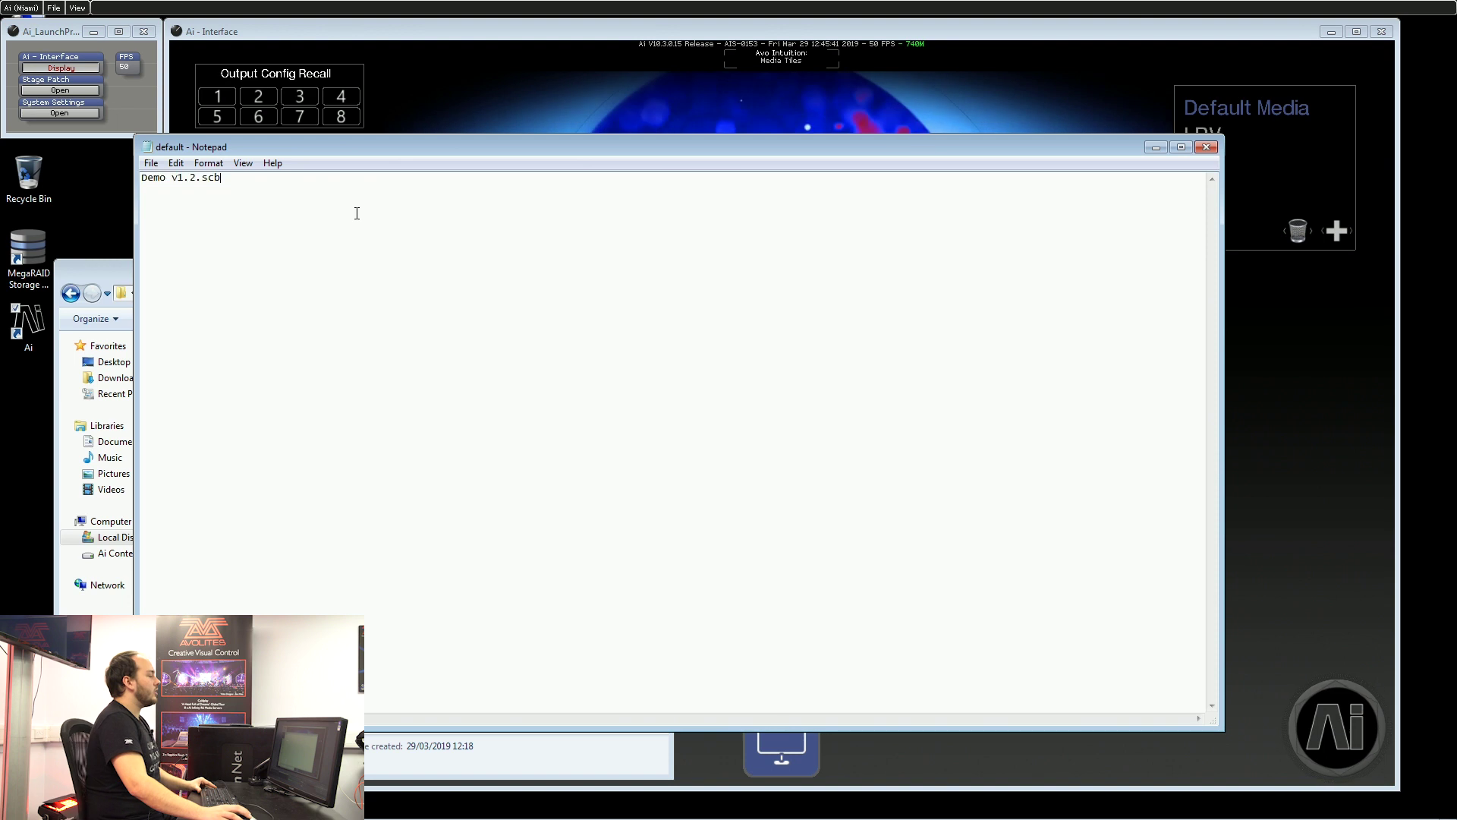
drag(354, 144, 542, 103)
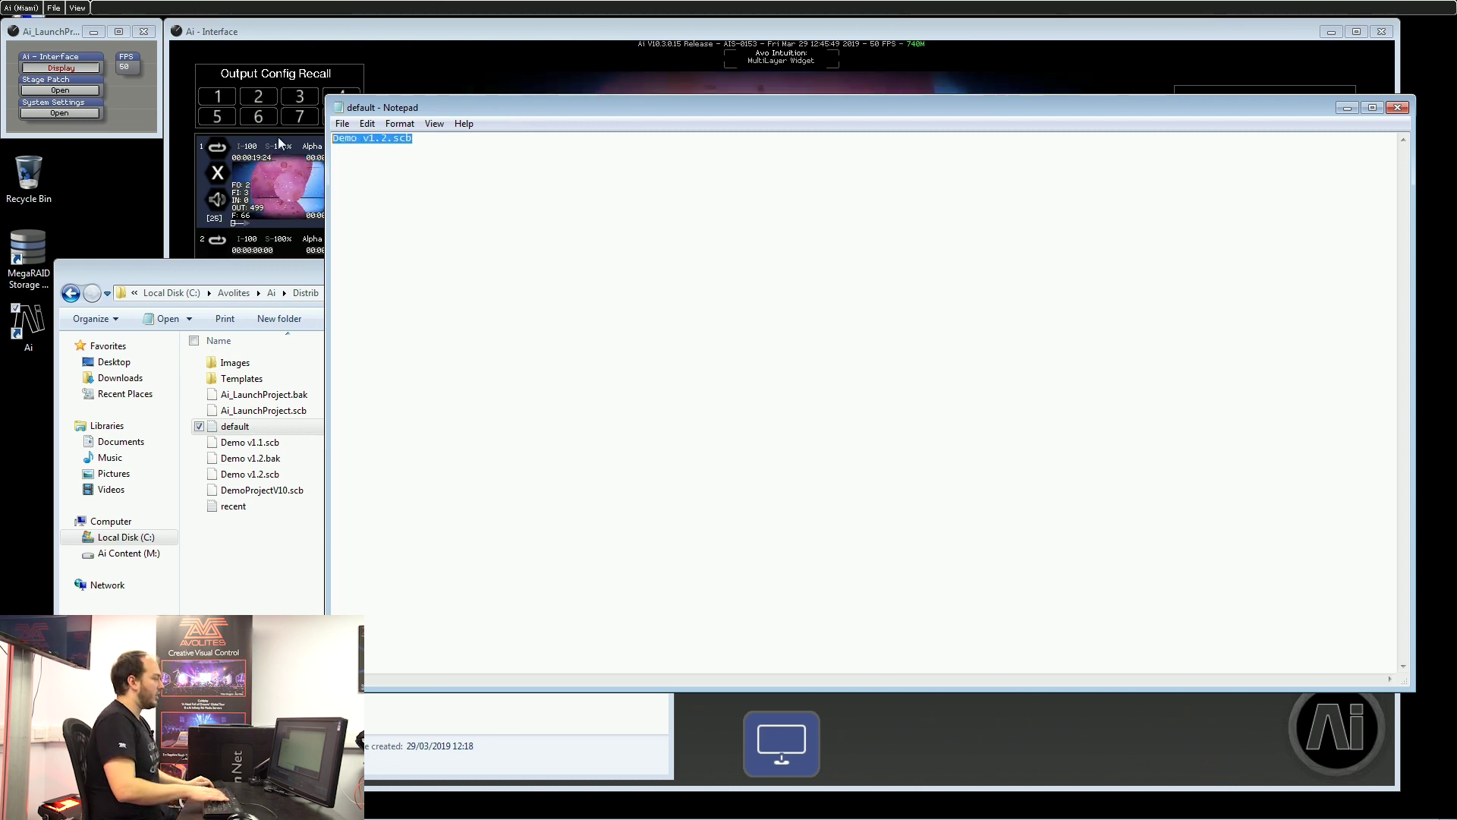
click(342, 126)
click(325, 175)
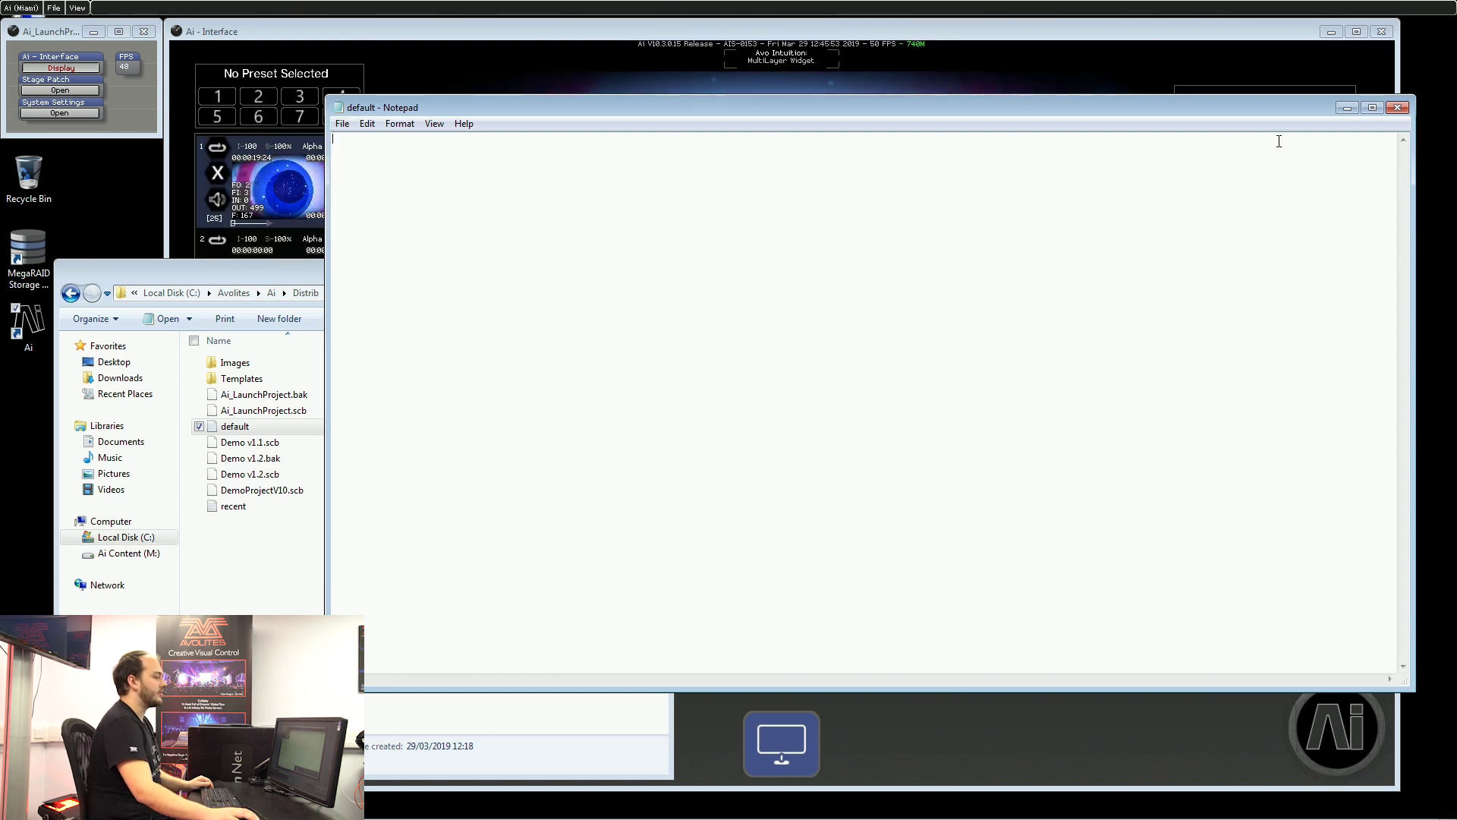
click(1397, 107)
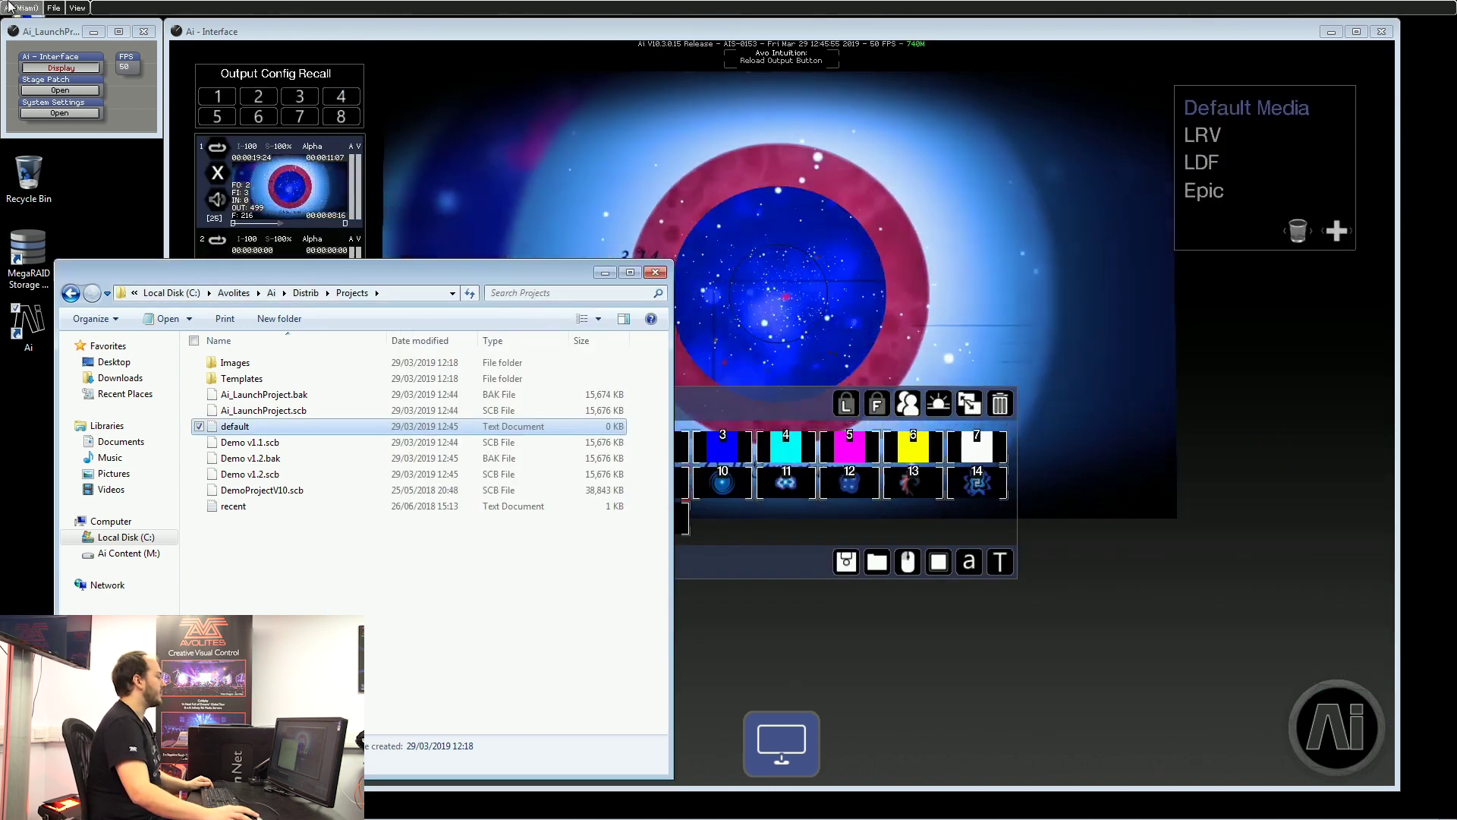
click(11, 8)
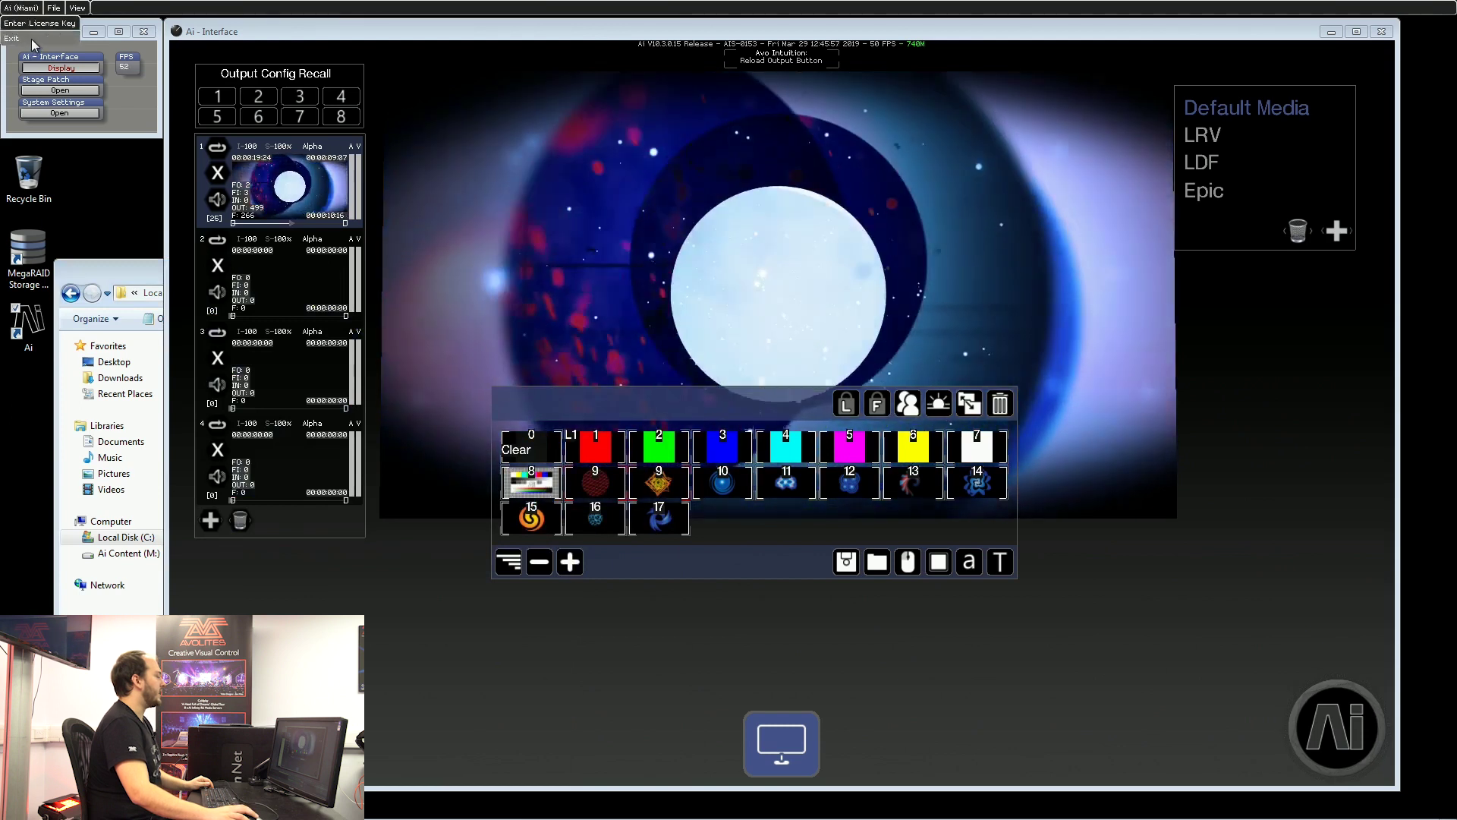
click(30, 39)
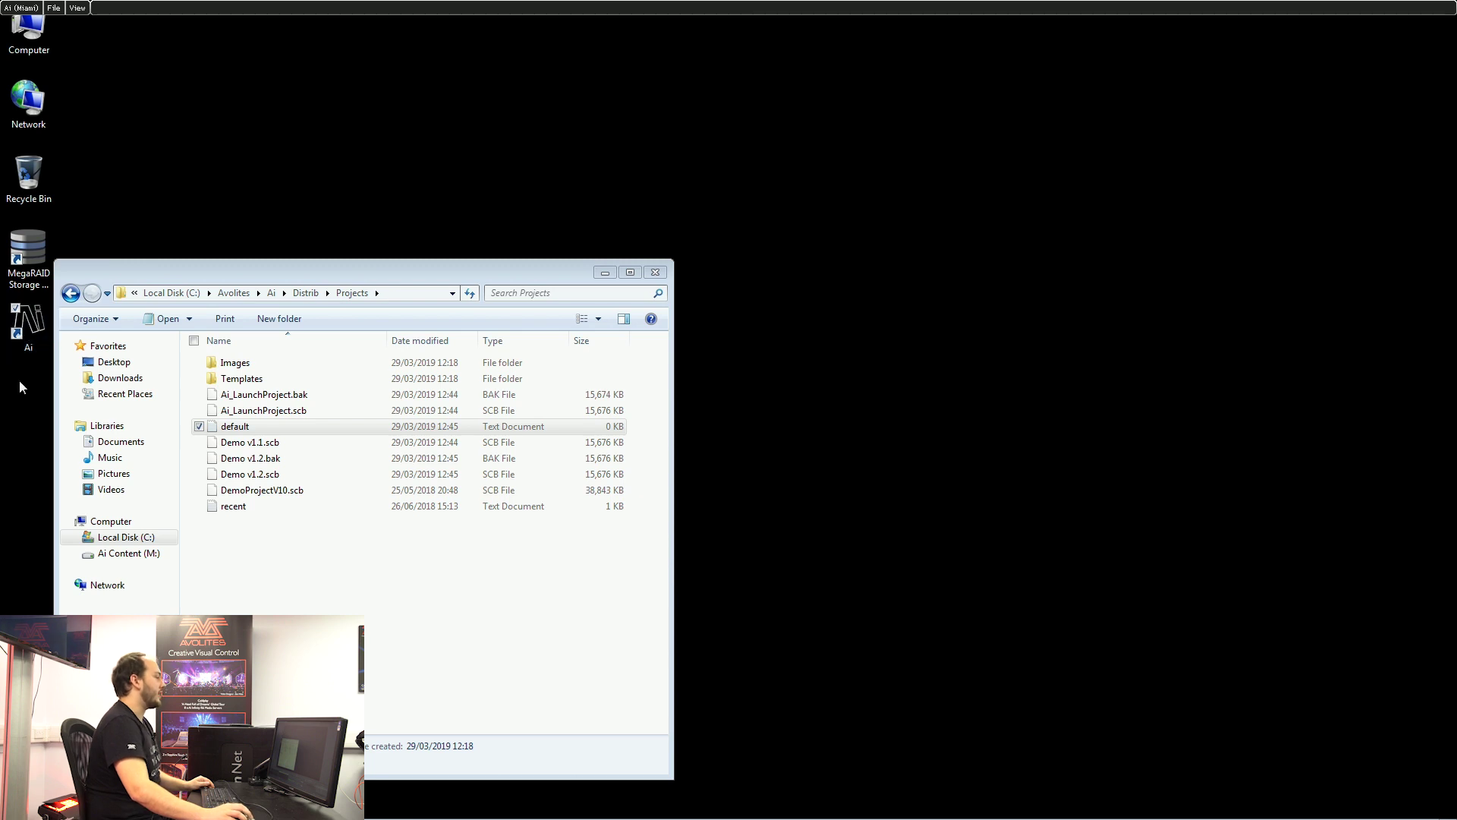
Step: Check that the 'default' file is now empty, close Notepad, and relaunch Ai from the desktop
double_click(236, 428)
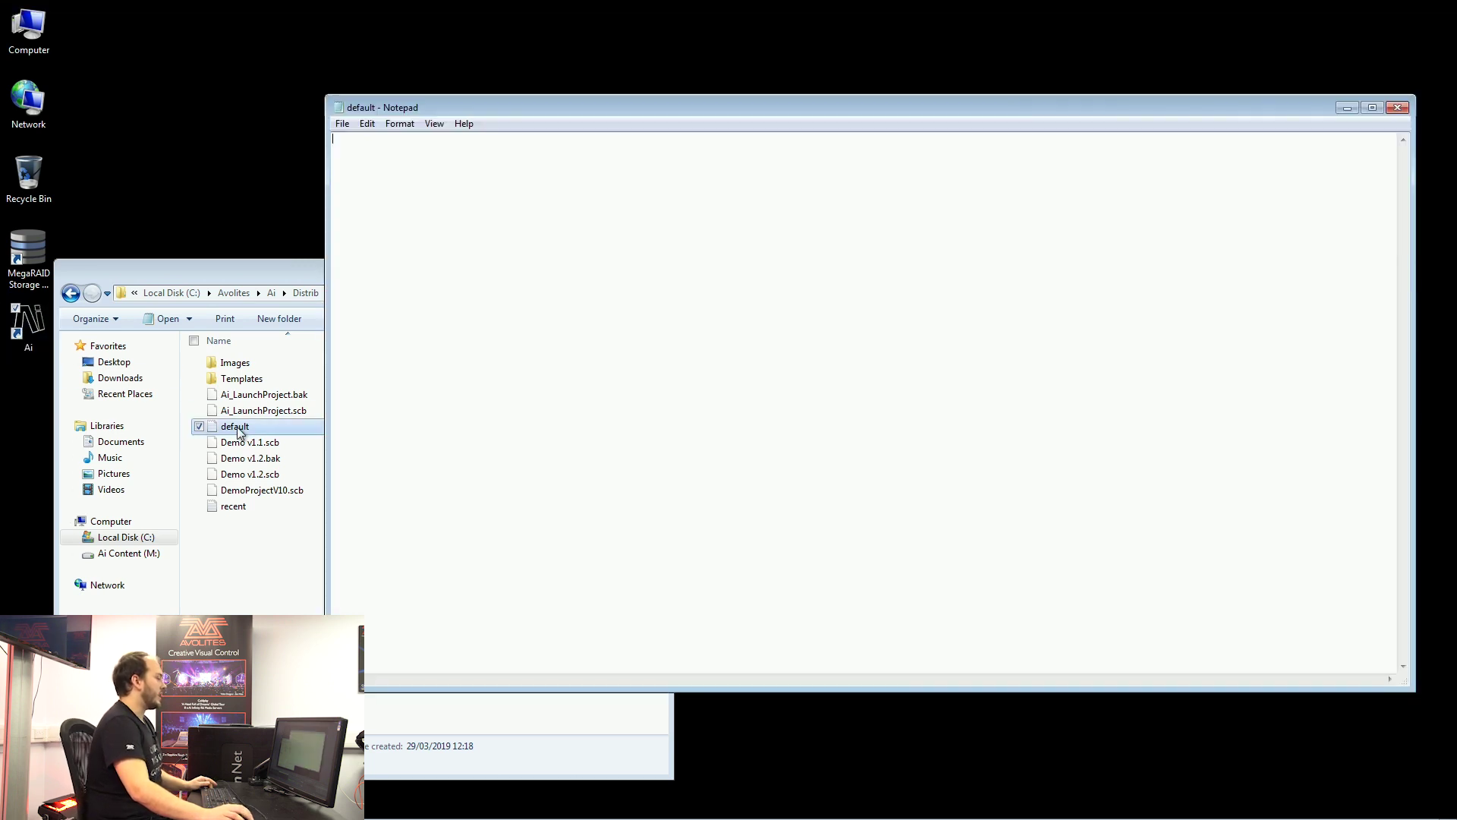
click(1398, 108)
double_click(30, 326)
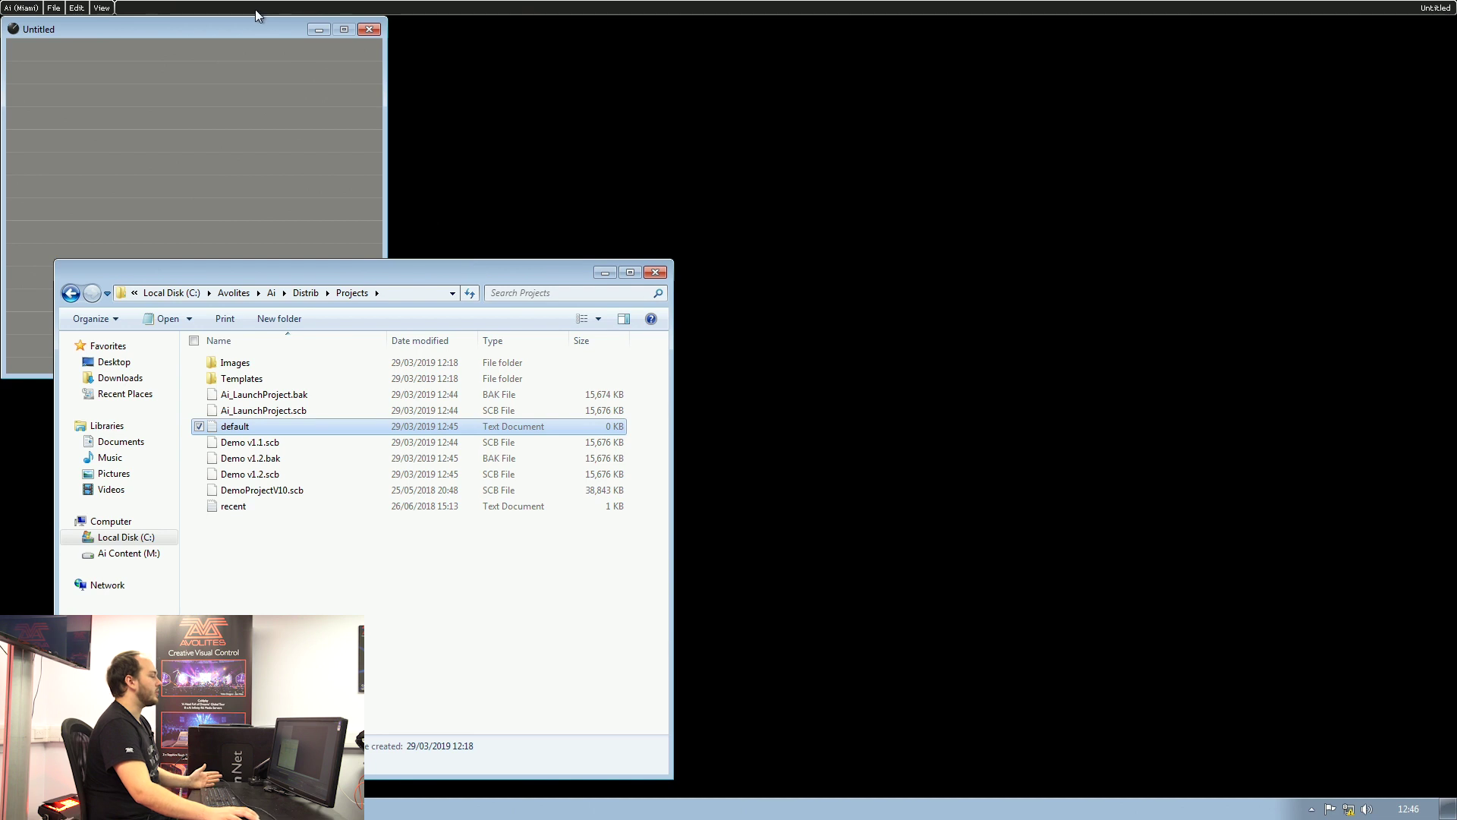
Step: Close the Untitled project and load Demo v1.1.scb from Distrib\Projects in Open Patch
click(370, 30)
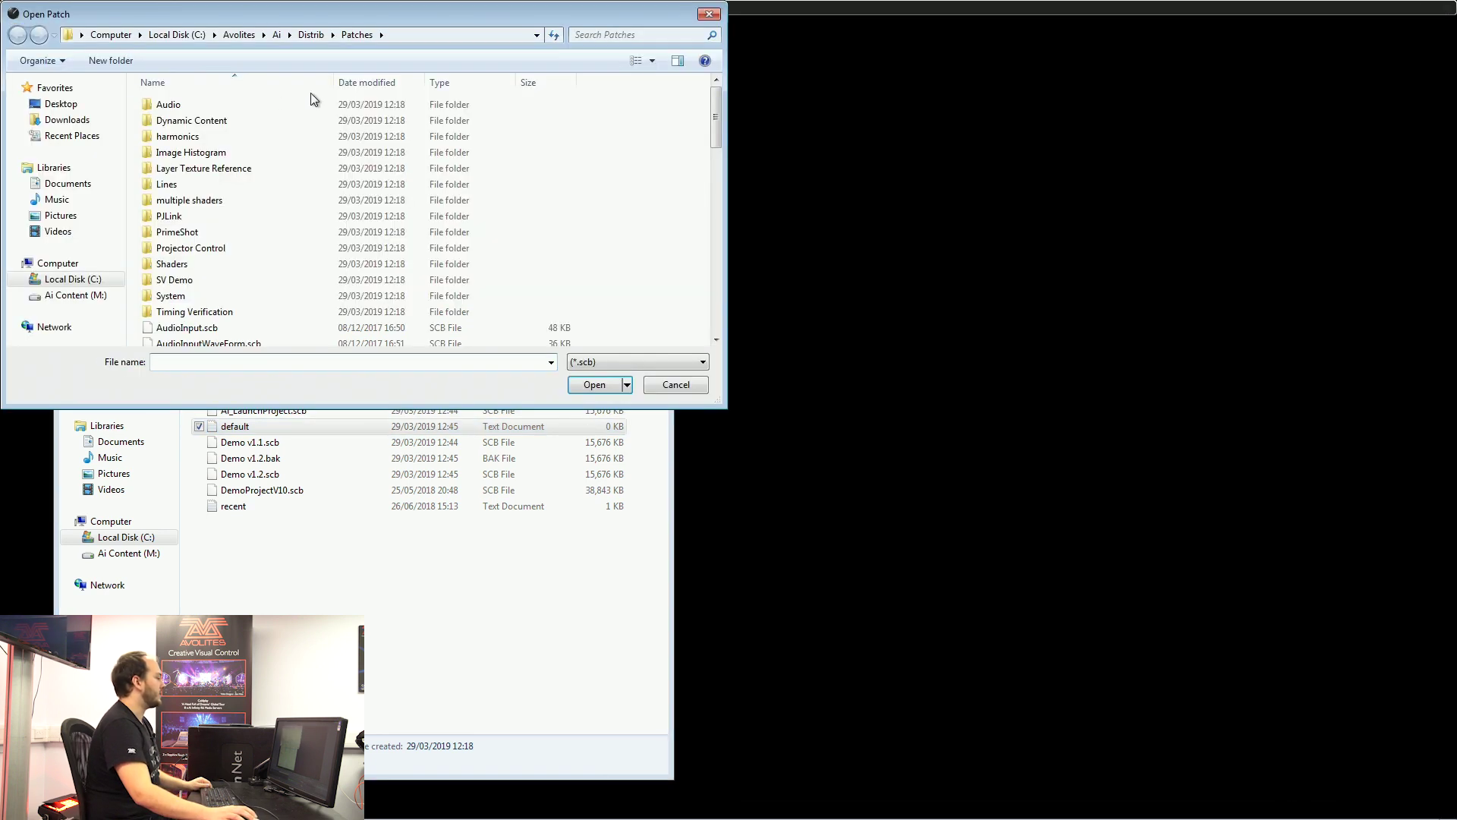
click(319, 35)
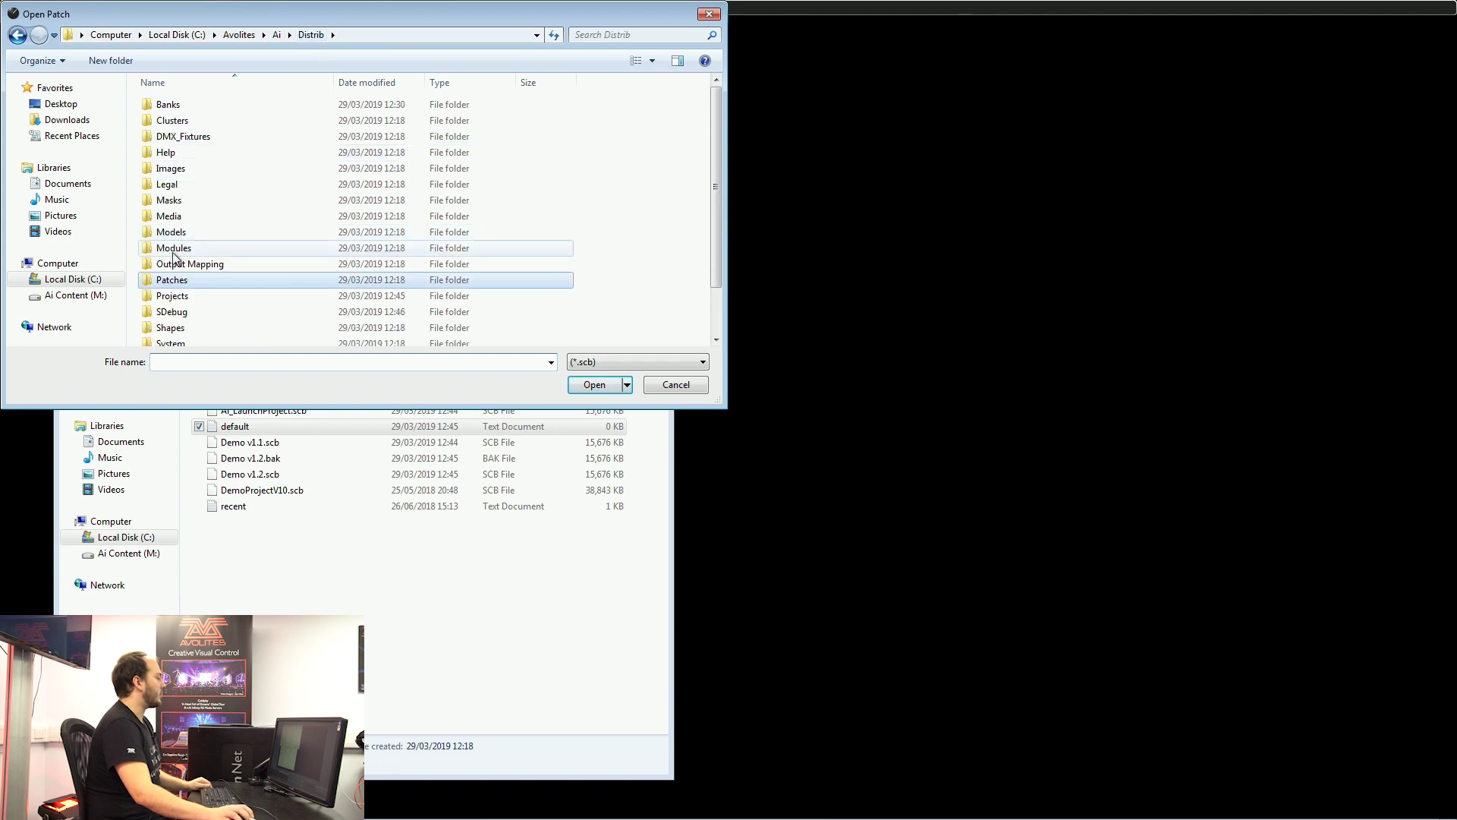
double_click(180, 292)
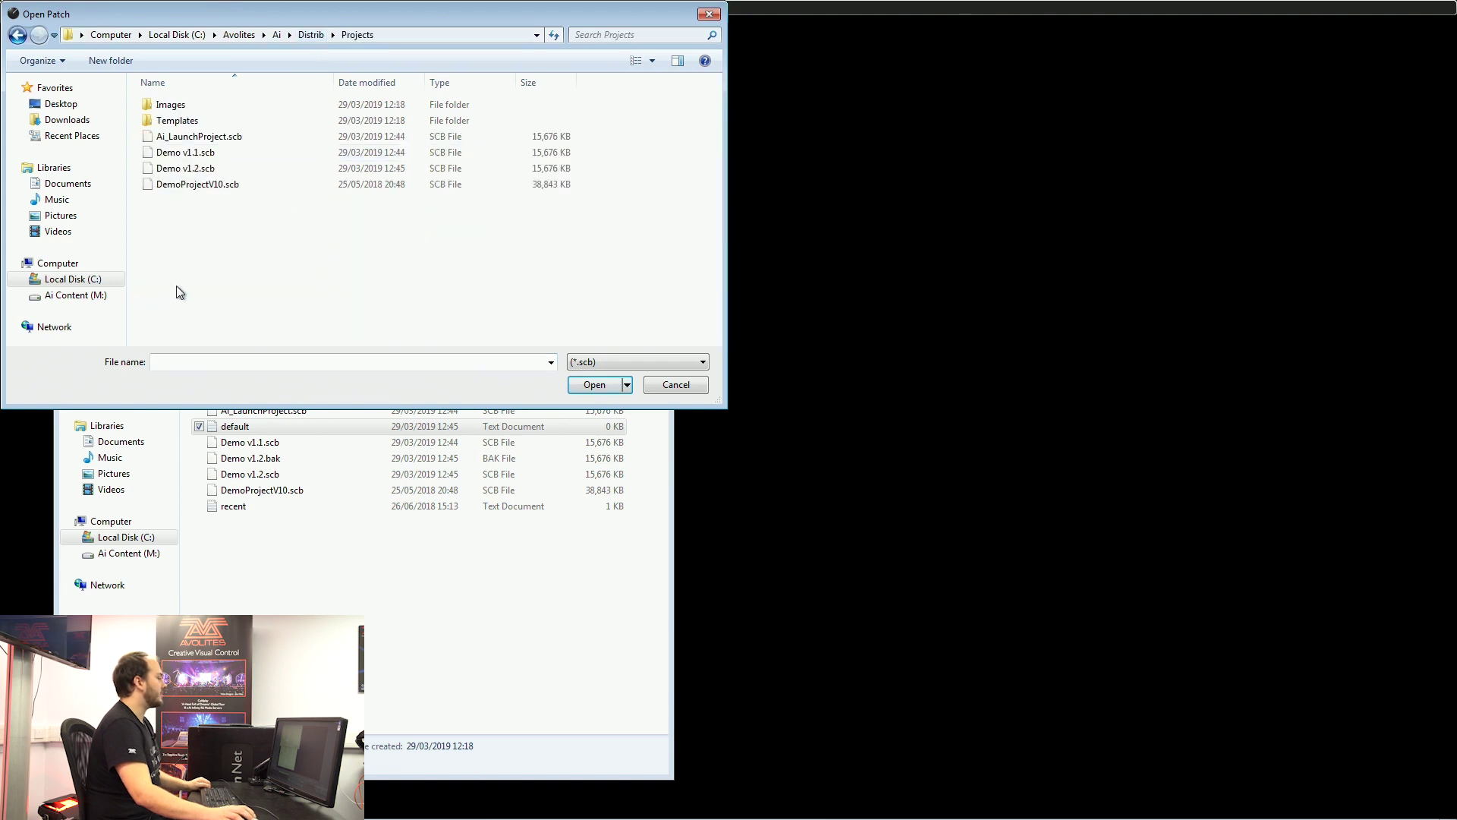
double_click(224, 152)
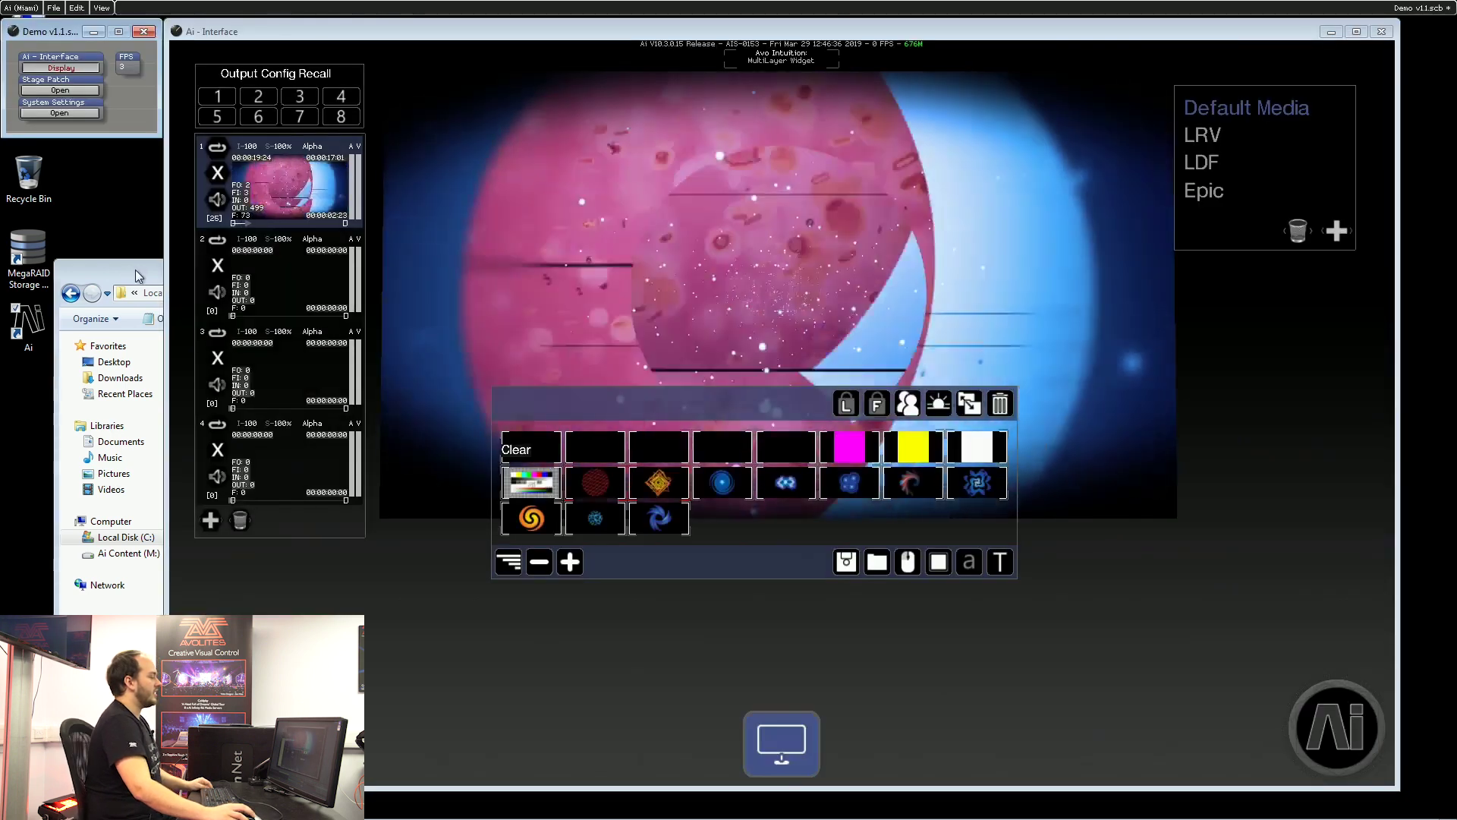
click(138, 268)
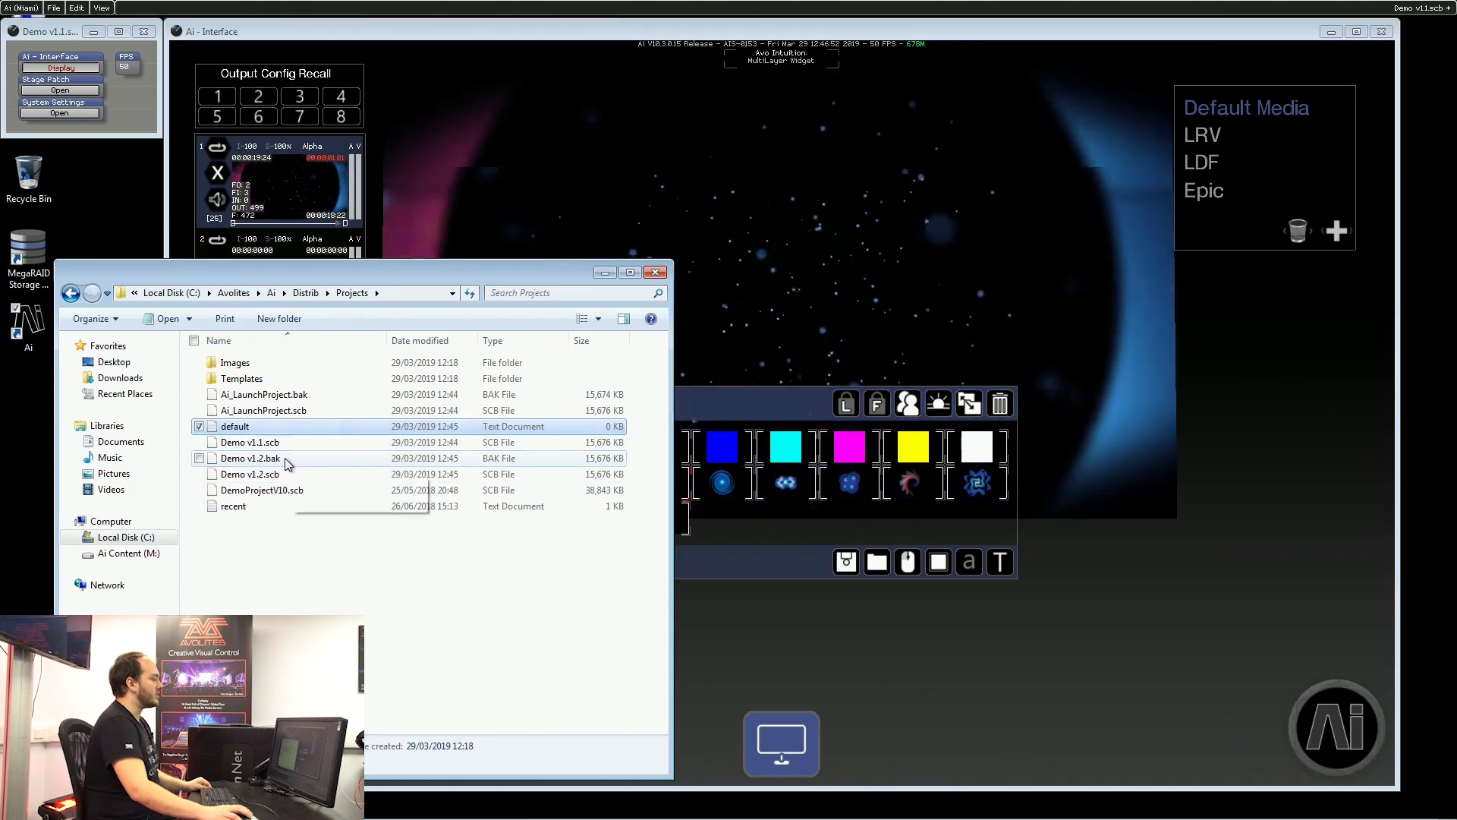
Step: Rename the Demo v1.2.bak backup to .scb, accepting the name Demo v1.2 (2).scb, then return to Ai
double_click(285, 458)
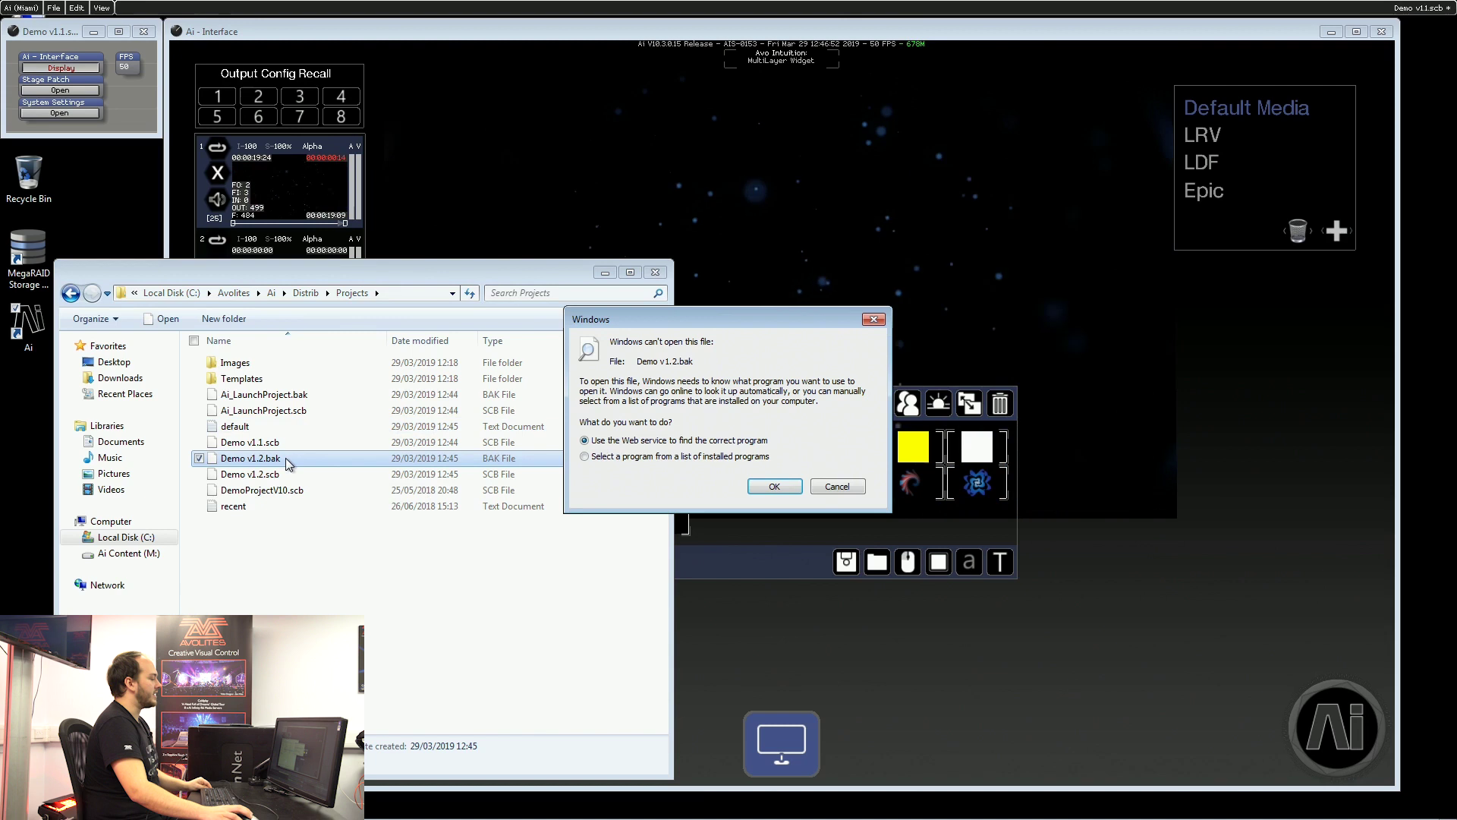
click(860, 489)
key(F2)
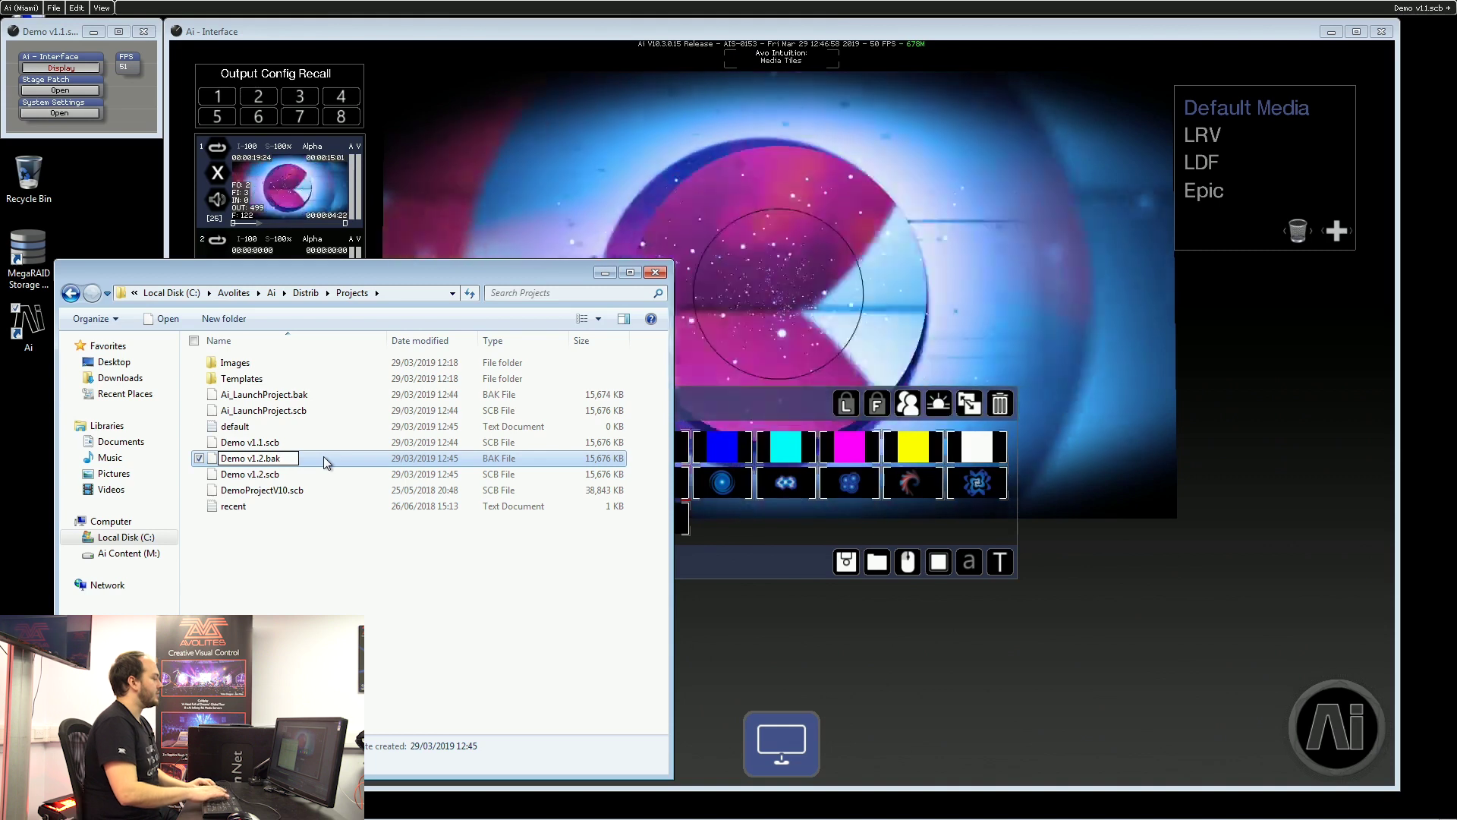
key(BackSpace)
key(BackSpace)
key(BackSpace)
text(scb)
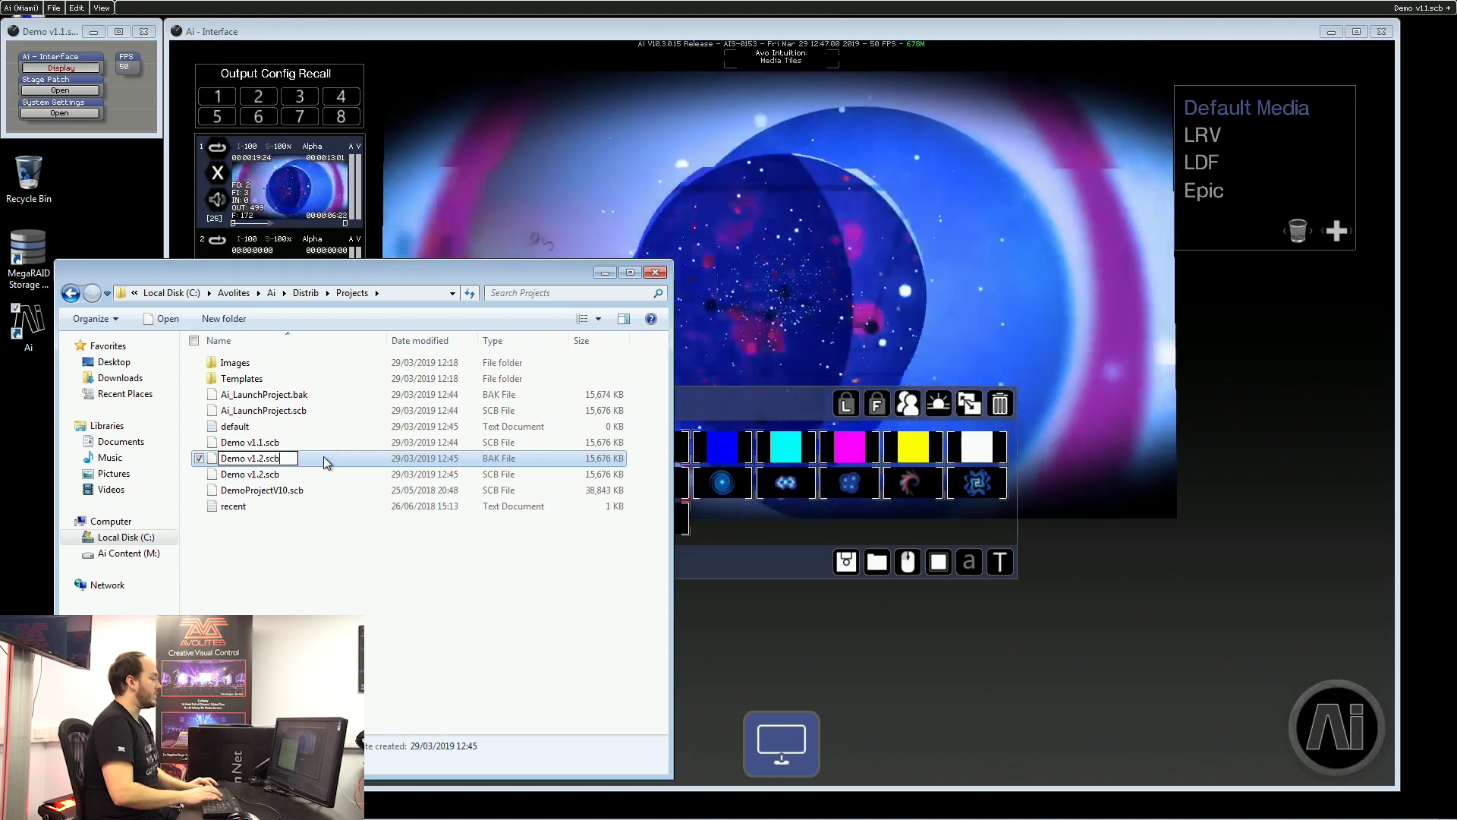
key(Return)
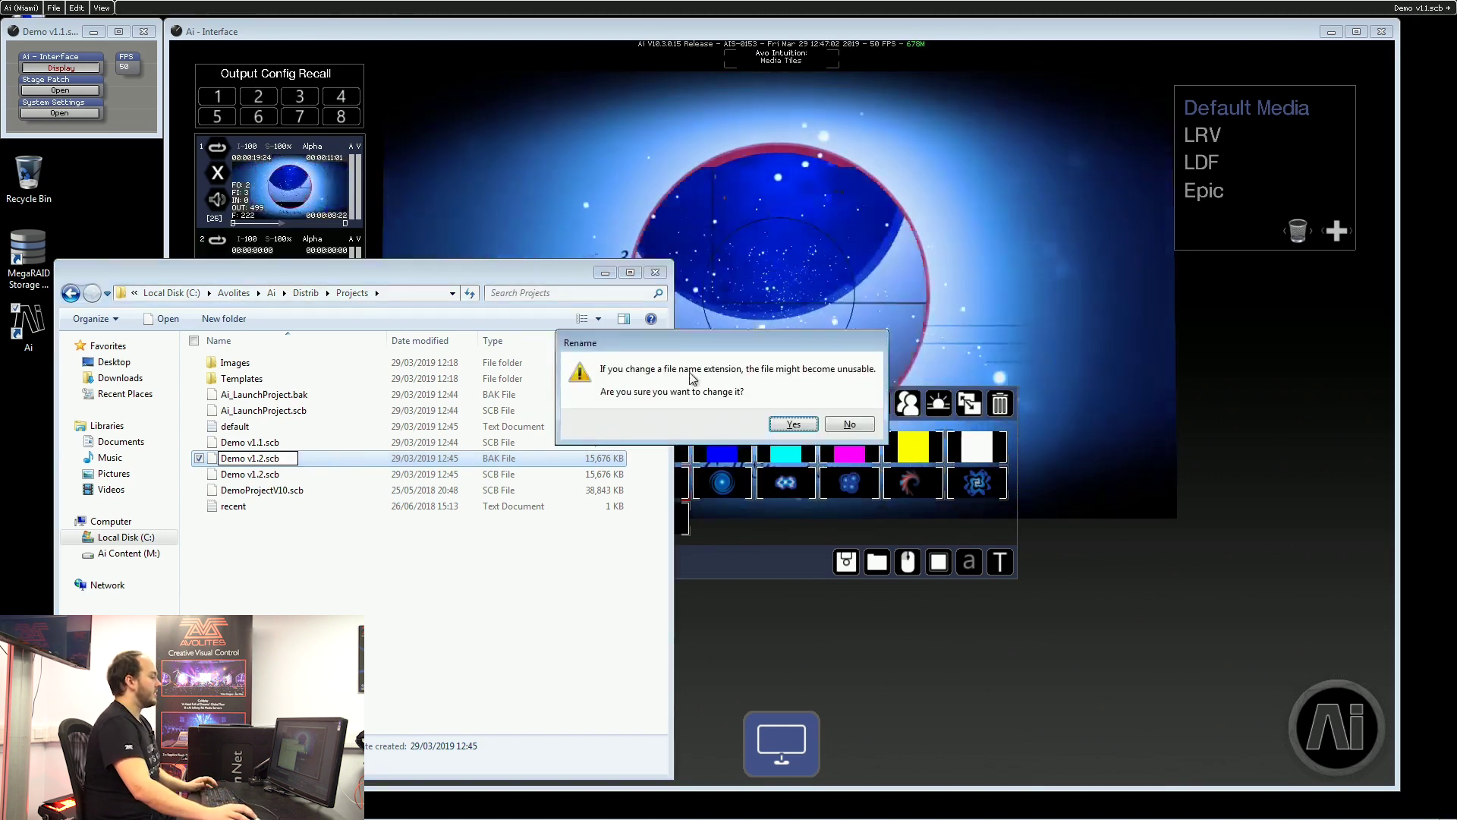
click(792, 425)
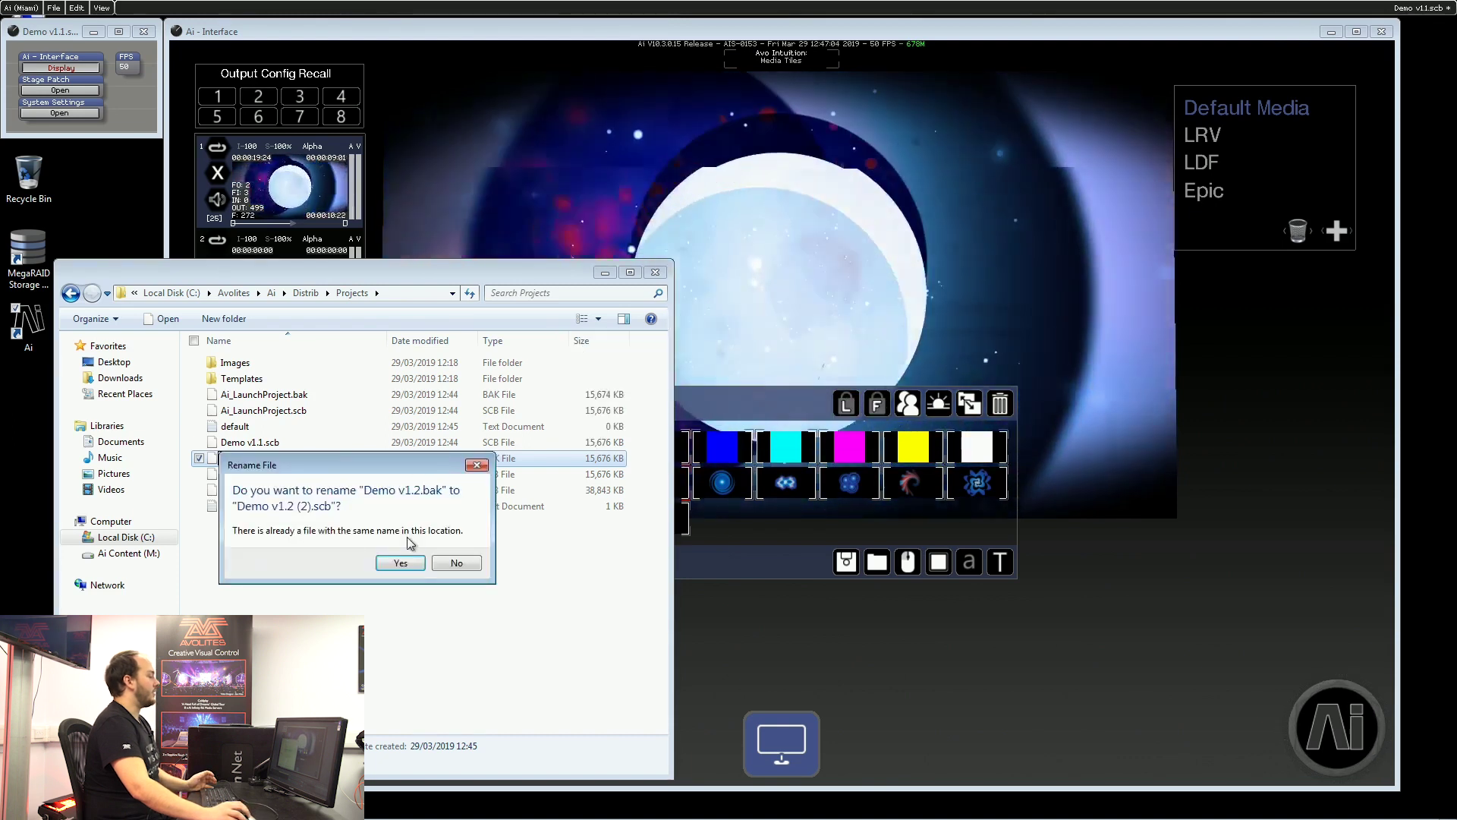
click(400, 563)
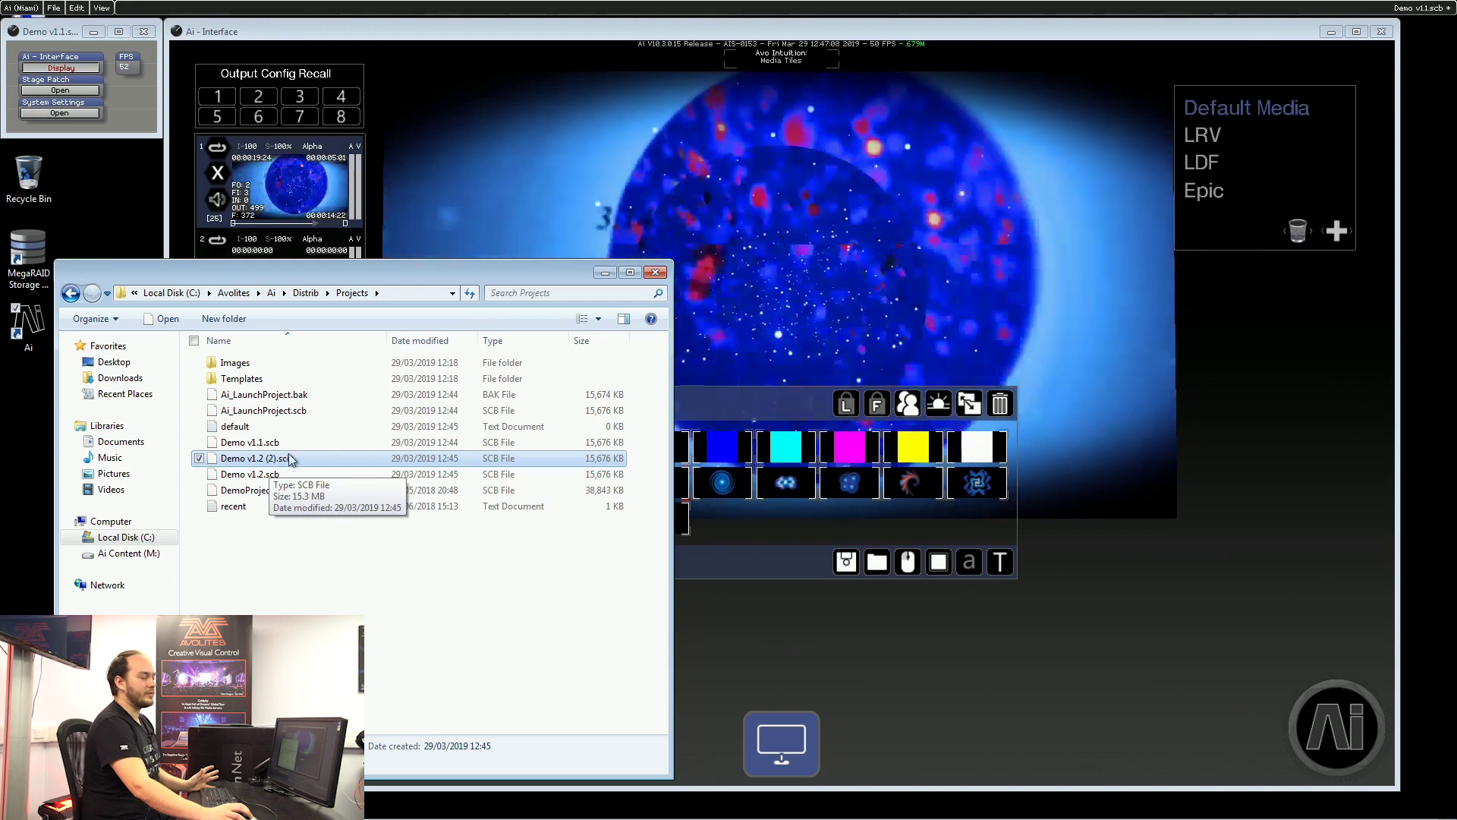
click(463, 128)
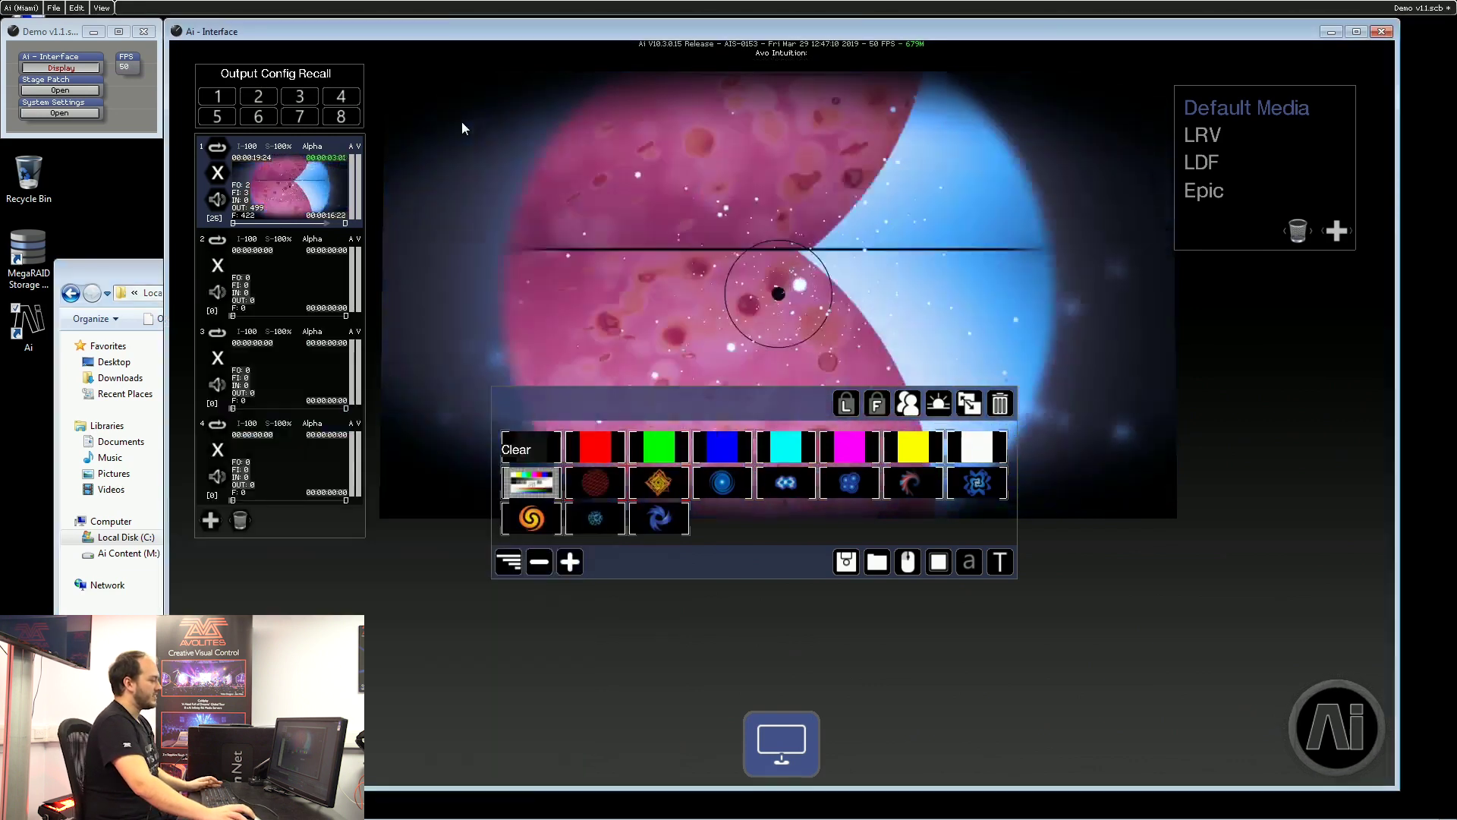
click(1316, 721)
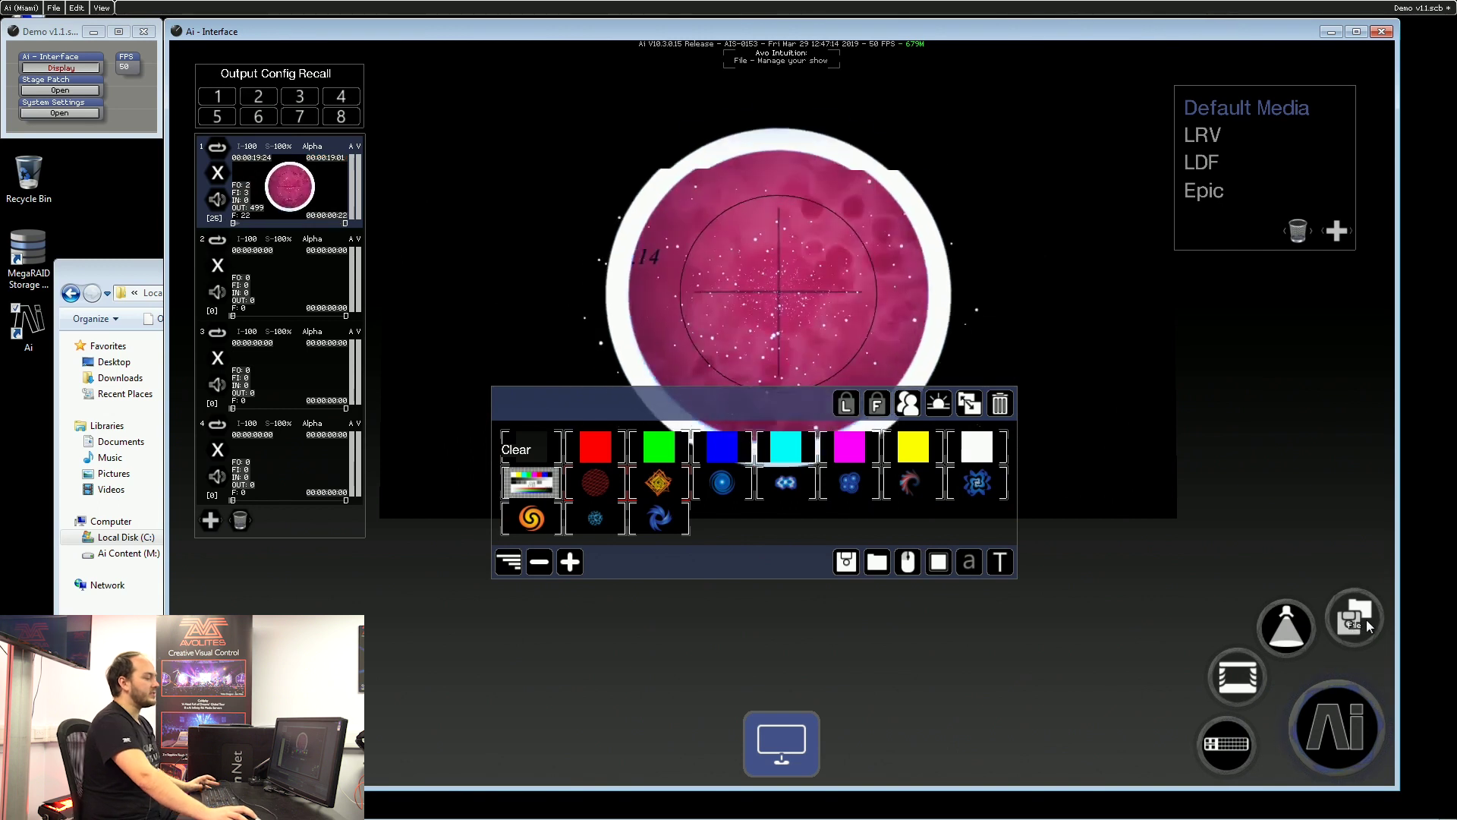
click(1337, 605)
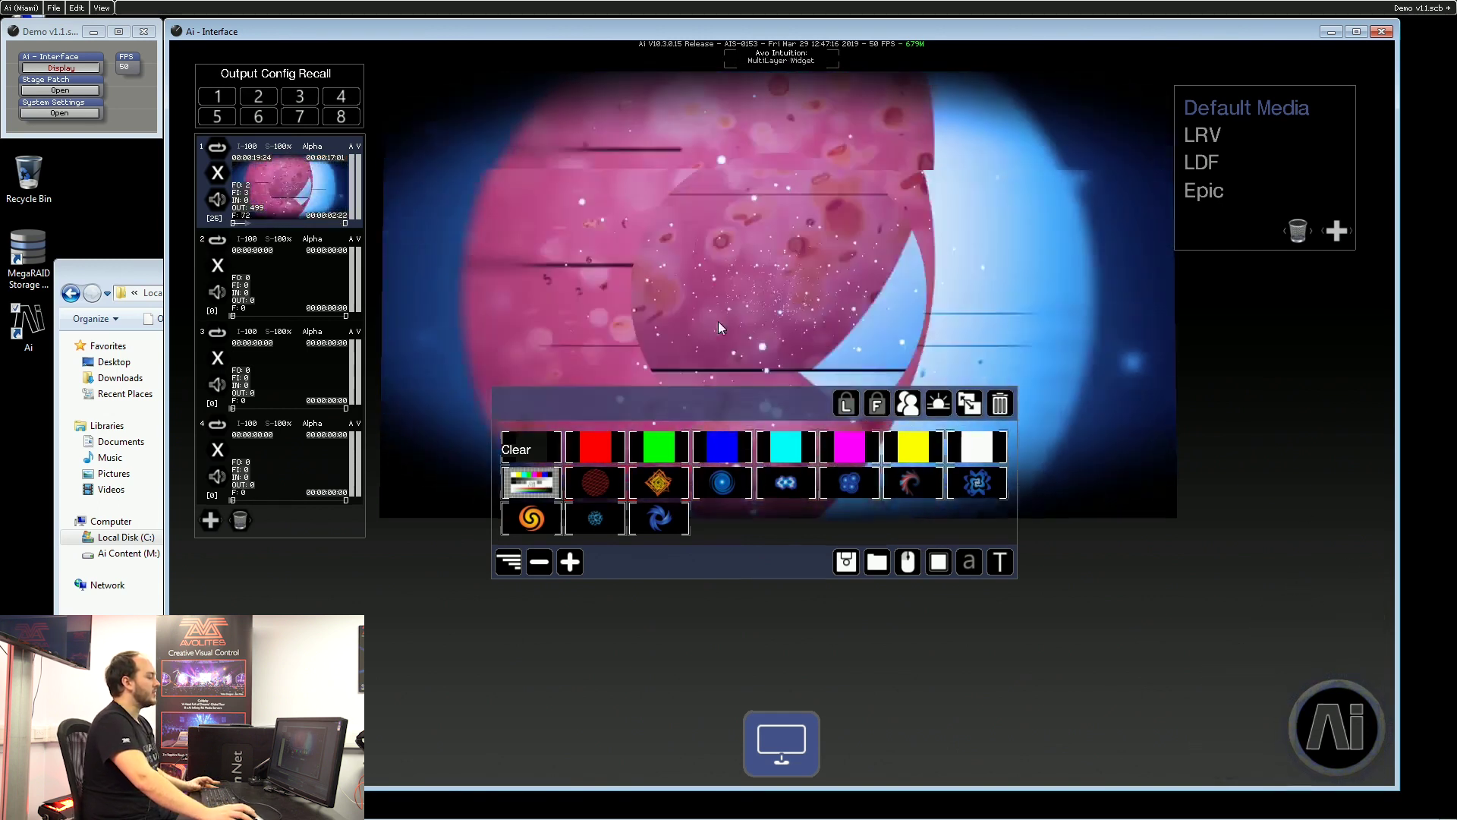
click(52, 7)
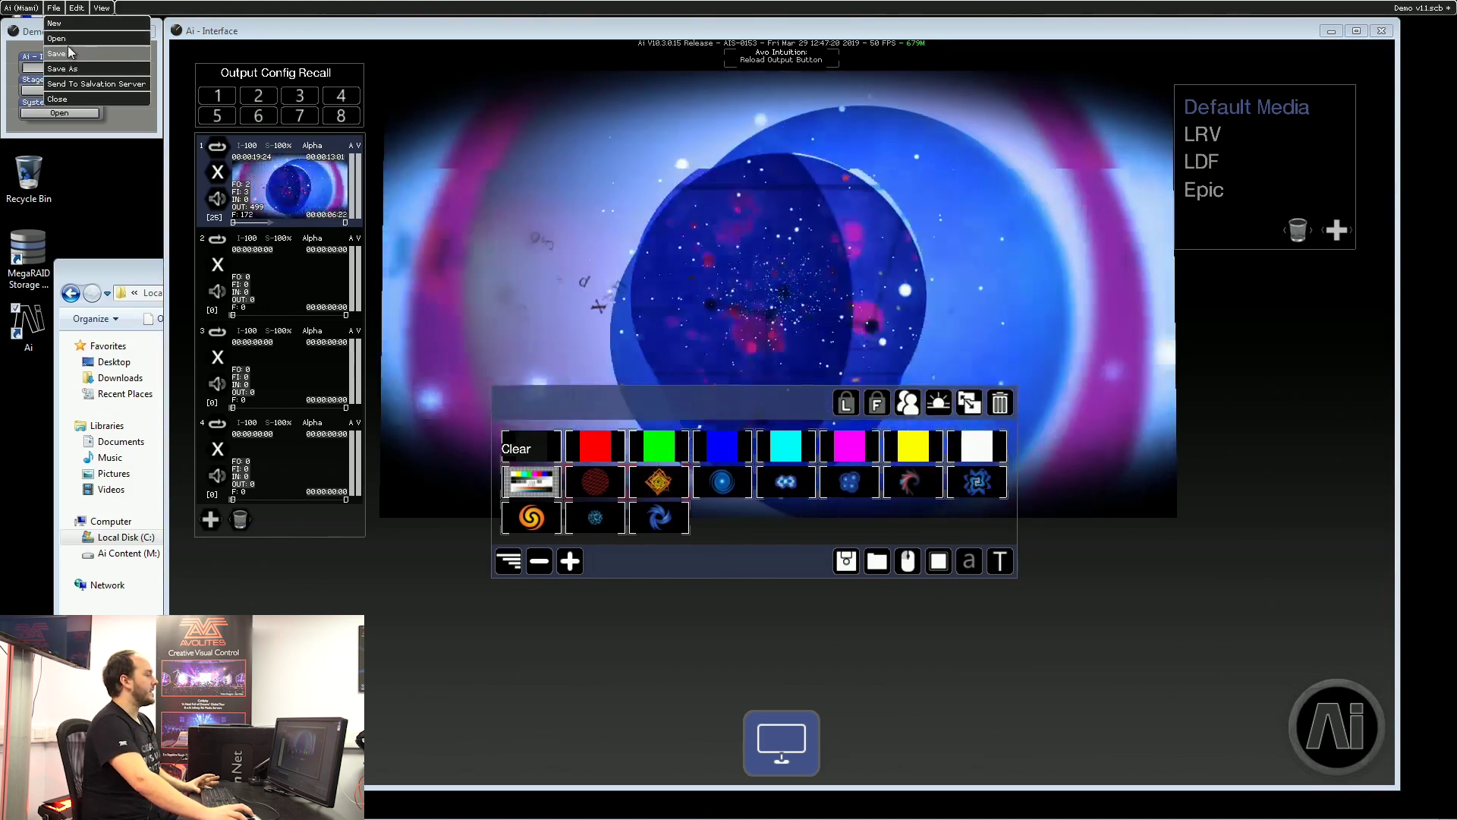
click(14, 34)
click(55, 91)
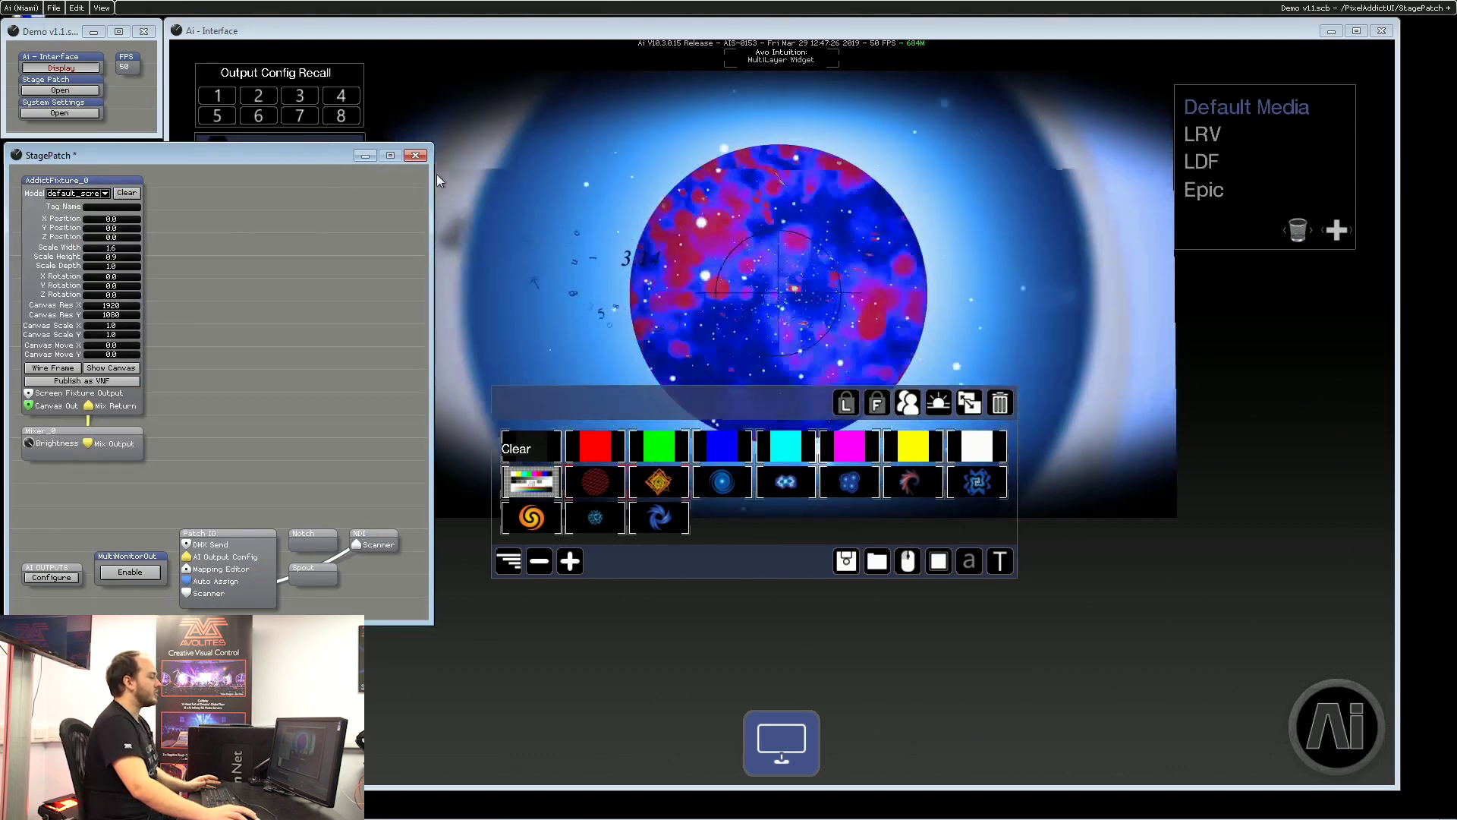
click(415, 155)
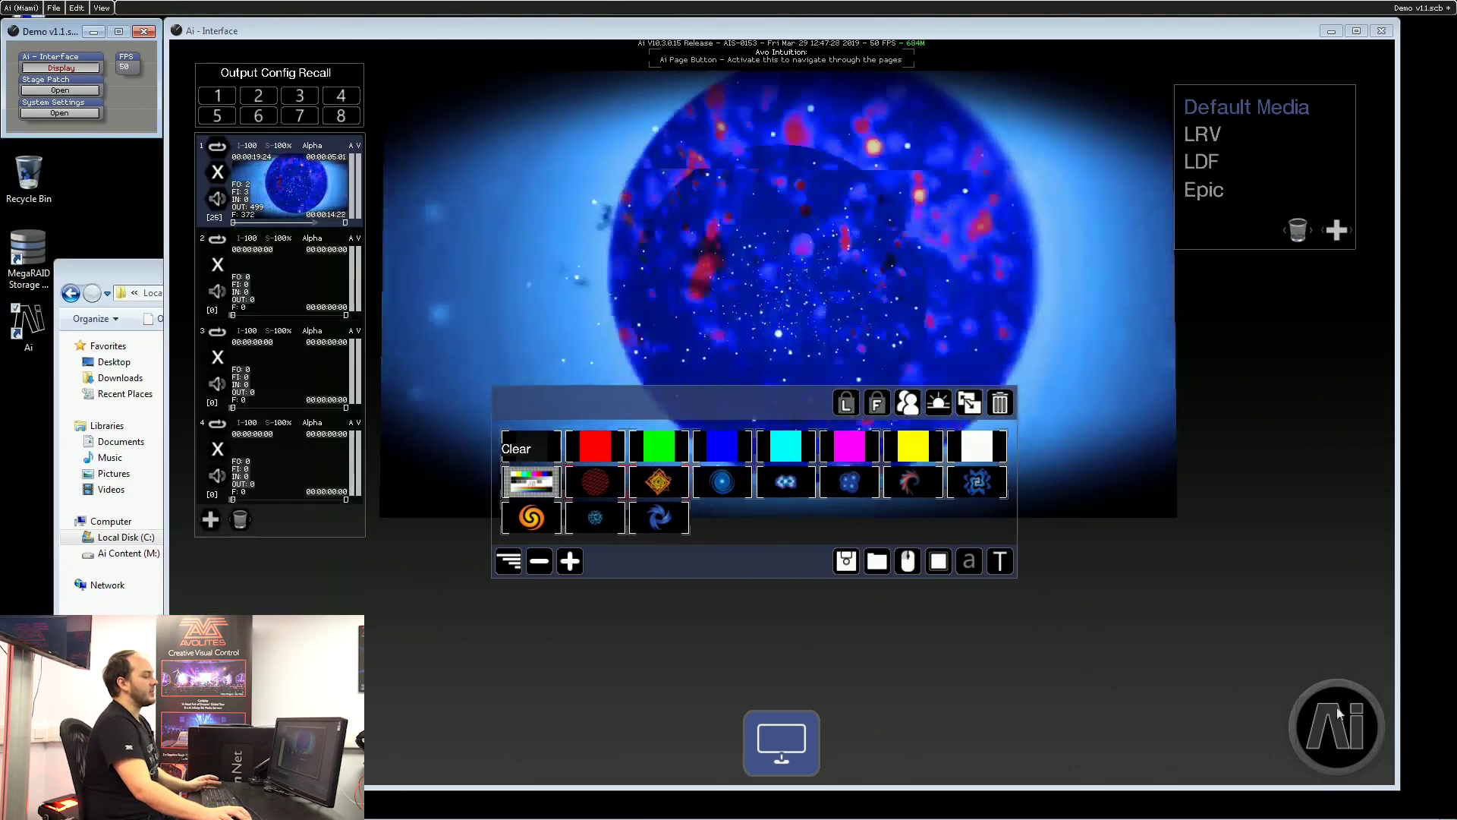